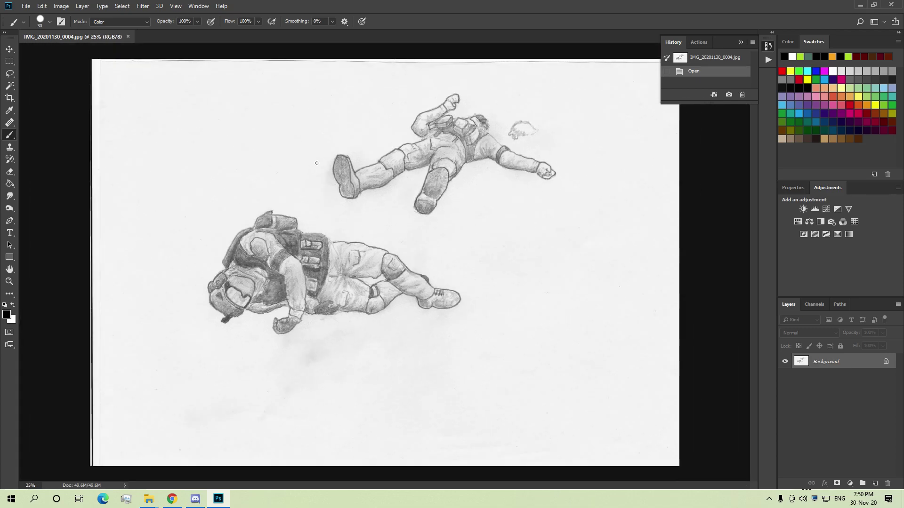
# Step: Crop the scanned drawing down to the soldier lying on his side in the lower part of the page
pyautogui.press('c')
pyautogui.moveTo(390, 65); pyautogui.dragTo(384, 138)
pyautogui.moveTo(683, 262); pyautogui.dragTo(599, 273)
pyautogui.press('Return')
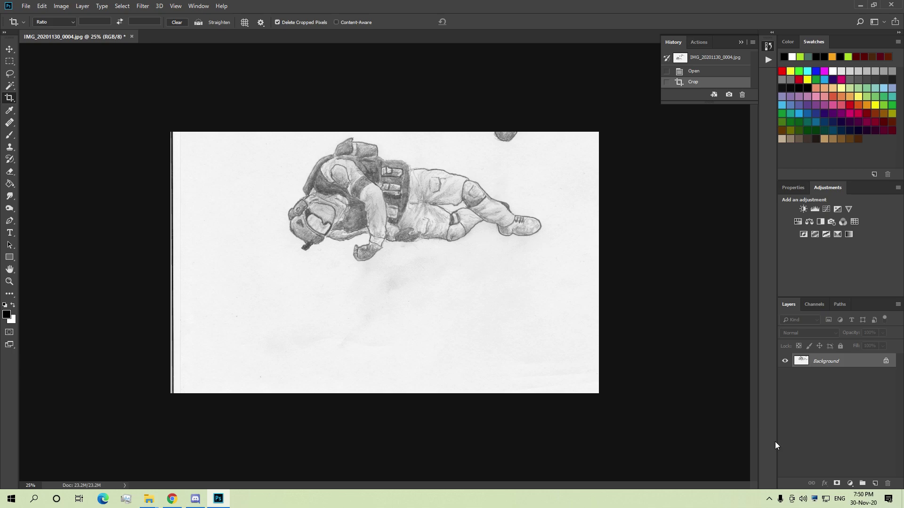
# Step: Add a new layer and trace the lower edge from the forearm to the helmet in black with a 57 px brush
pyautogui.click(875, 483)
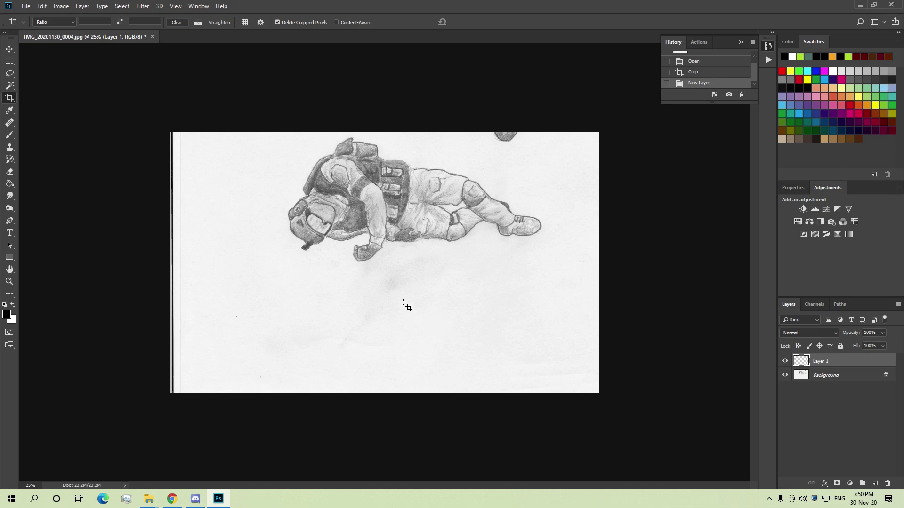
pyautogui.press('b')
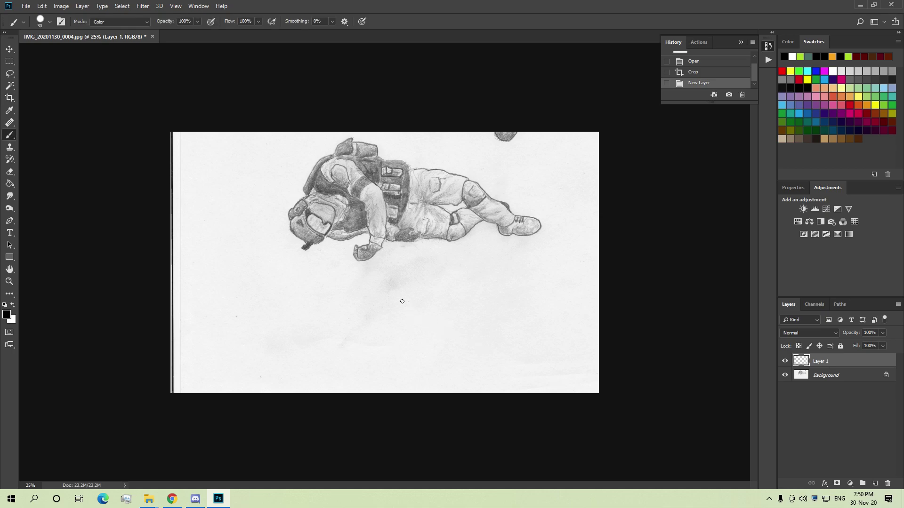
pyautogui.scroll(2, 402, 301)
pyautogui.scroll(3, 405, 281)
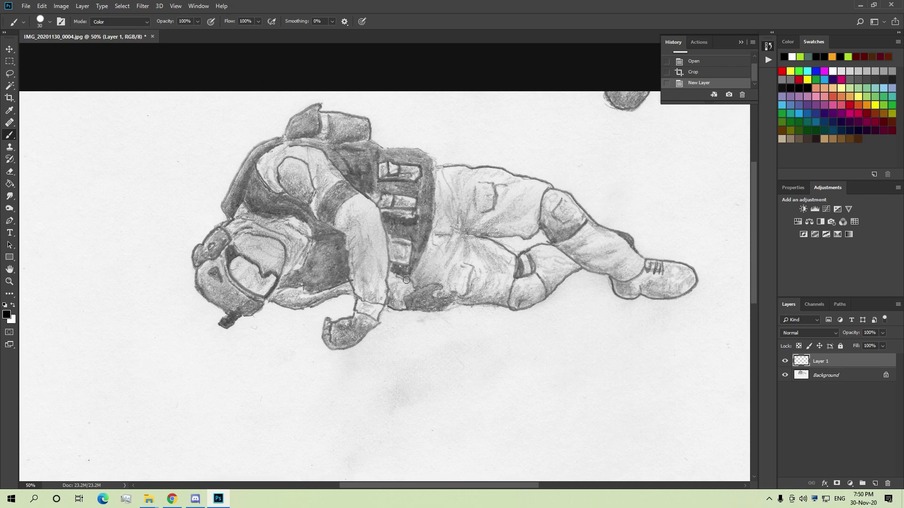
pyautogui.scroll(2, 406, 280)
pyautogui.scroll(1, 402, 282)
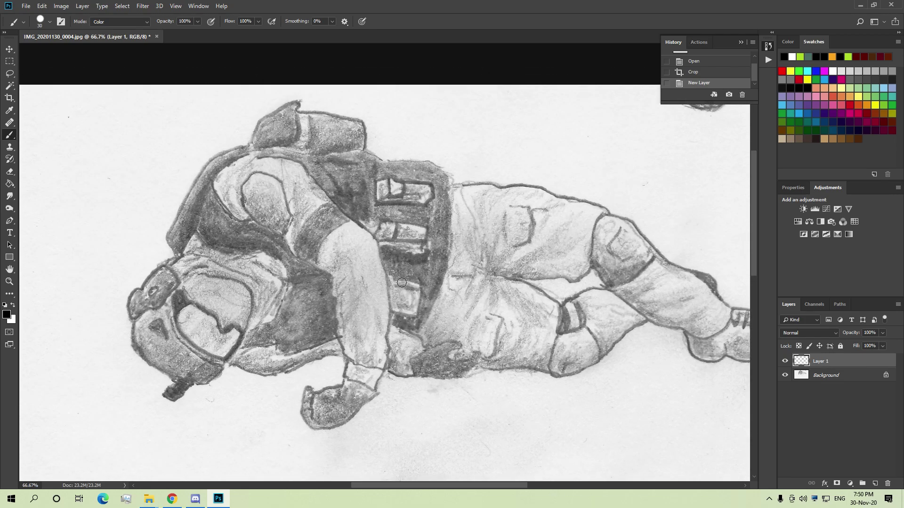
pyautogui.keyDown('alt'); pyautogui.rightClick(283, 346); pyautogui.keyUp('alt')
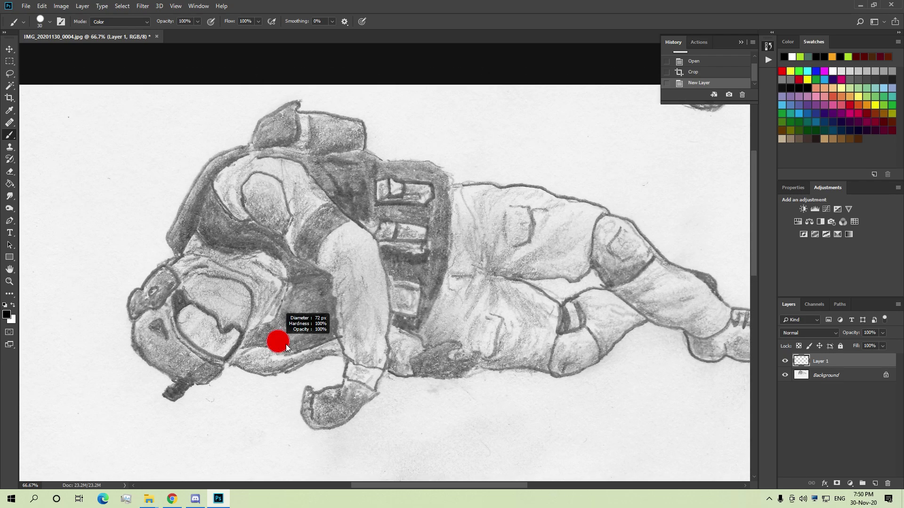
pyautogui.moveTo(228, 353)
pyautogui.mouseDown()
pyautogui.moveTo(278, 377)
pyautogui.moveTo(353, 354)
pyautogui.mouseUp()
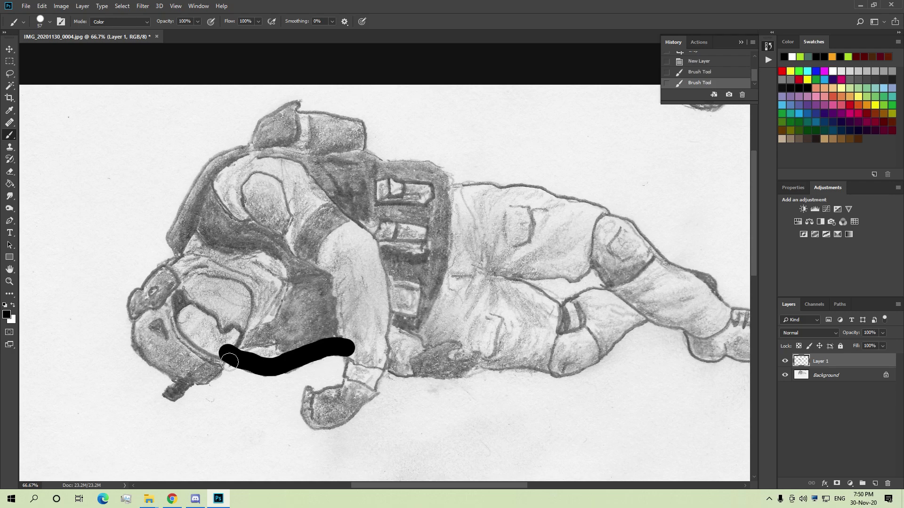
pyautogui.moveTo(214, 384); pyautogui.dragTo(211, 382)
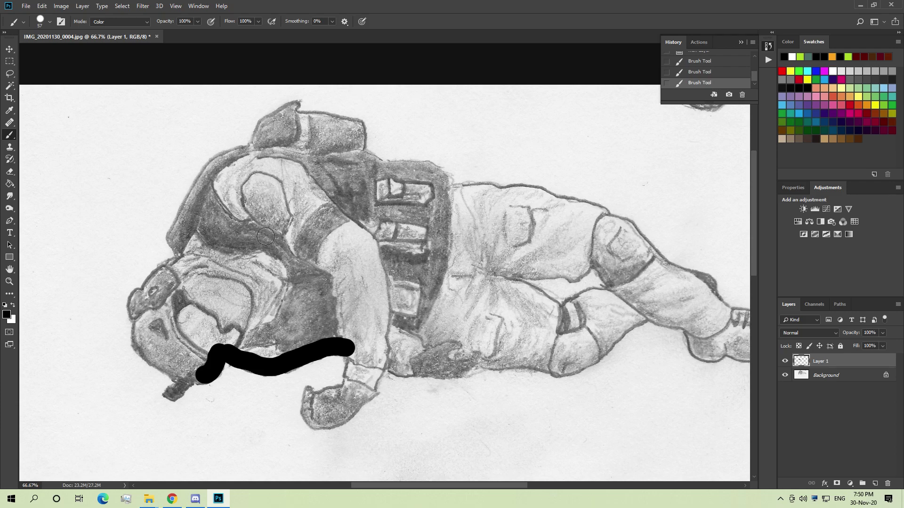
# Step: Trace the soldier's back up to the backpack's peak in black with a 37 px brush, and erase the stroke's end at the peak
pyautogui.scroll(3, 213, 258)
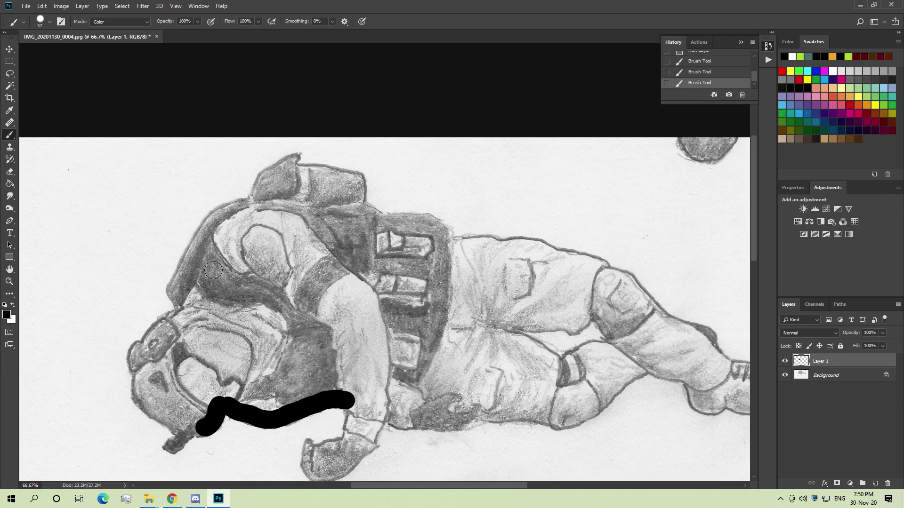
pyautogui.hotkey('ctrl', '+')
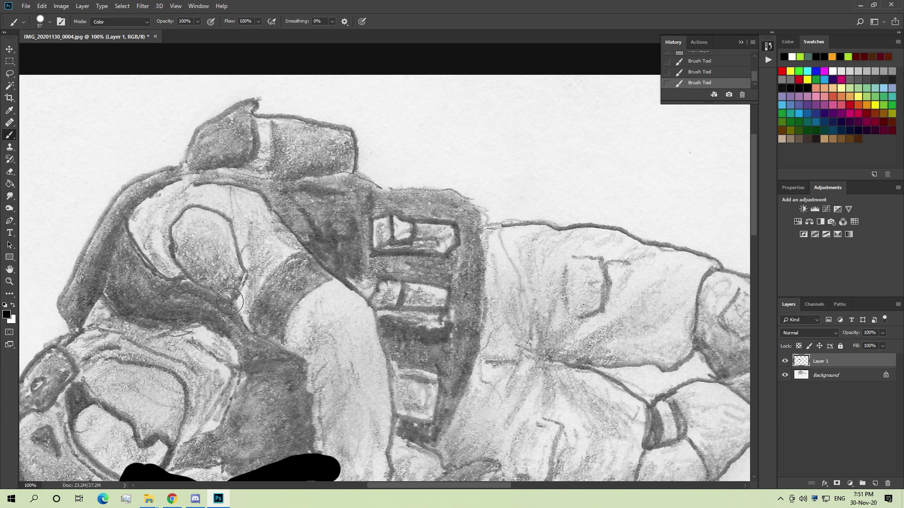
pyautogui.hscroll(-3, 228, 305)
pyautogui.press('[')
pyautogui.press('[')
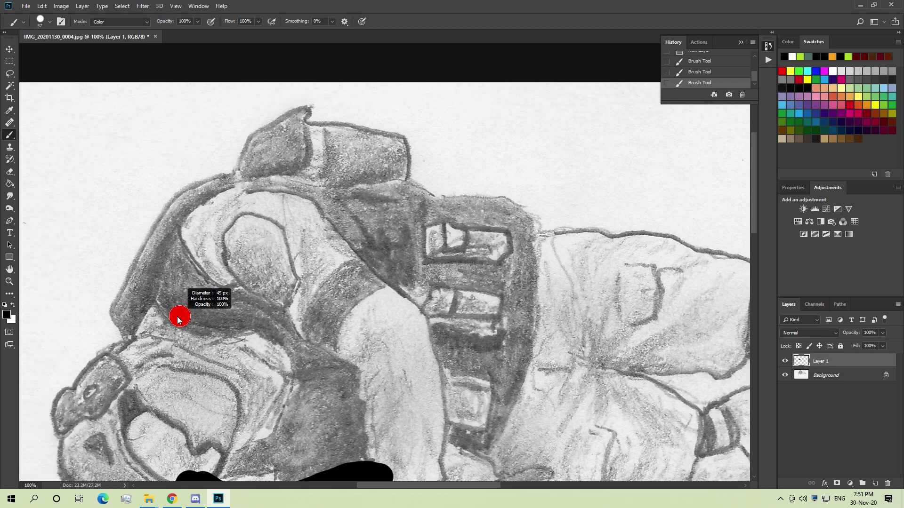
pyautogui.moveTo(129, 323)
pyautogui.mouseDown()
pyautogui.moveTo(132, 345)
pyautogui.moveTo(126, 329)
pyautogui.moveTo(143, 283)
pyautogui.moveTo(183, 209)
pyautogui.moveTo(237, 192)
pyautogui.moveTo(255, 176)
pyautogui.mouseUp()
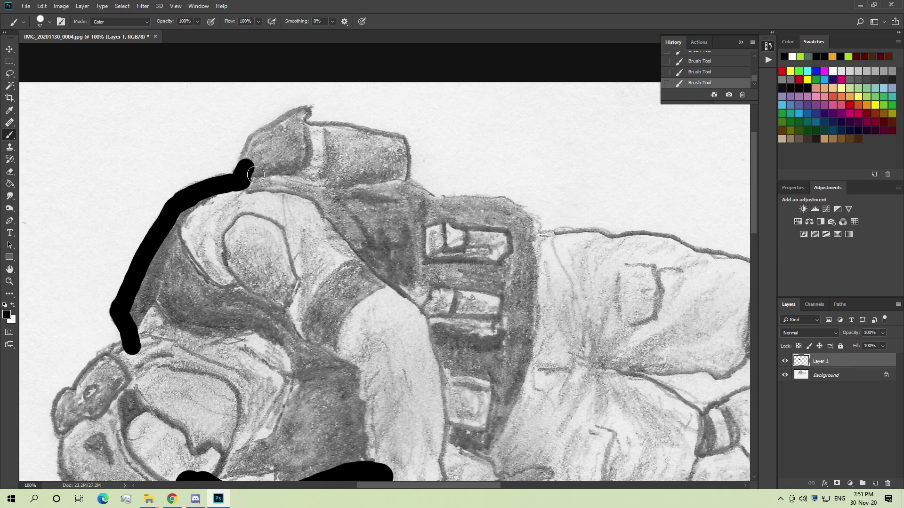
pyautogui.moveTo(275, 144); pyautogui.dragTo(296, 136)
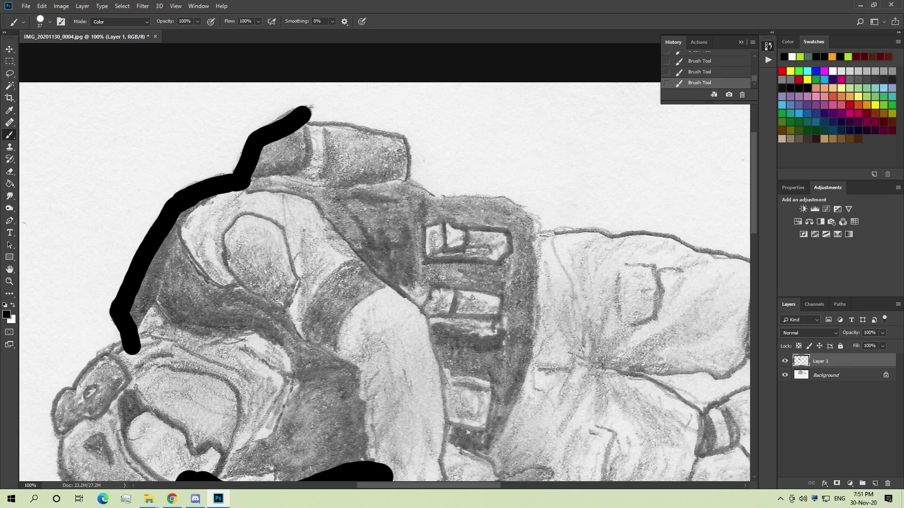
pyautogui.press('e')
pyautogui.moveTo(301, 108); pyautogui.dragTo(309, 123)
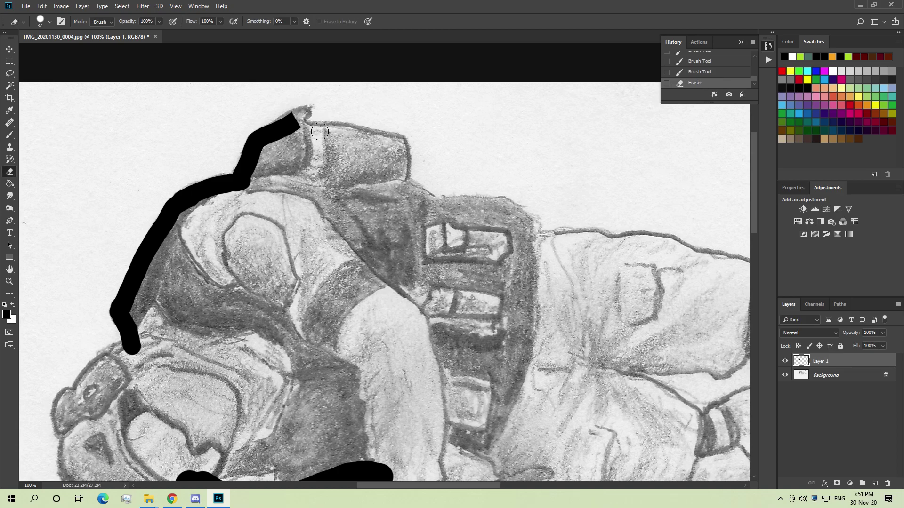
# Step: Trace the backpack's peak, top edge and rear edge down to the vest in black with a 19 px brush
pyautogui.hotkey('ctrl', '+')
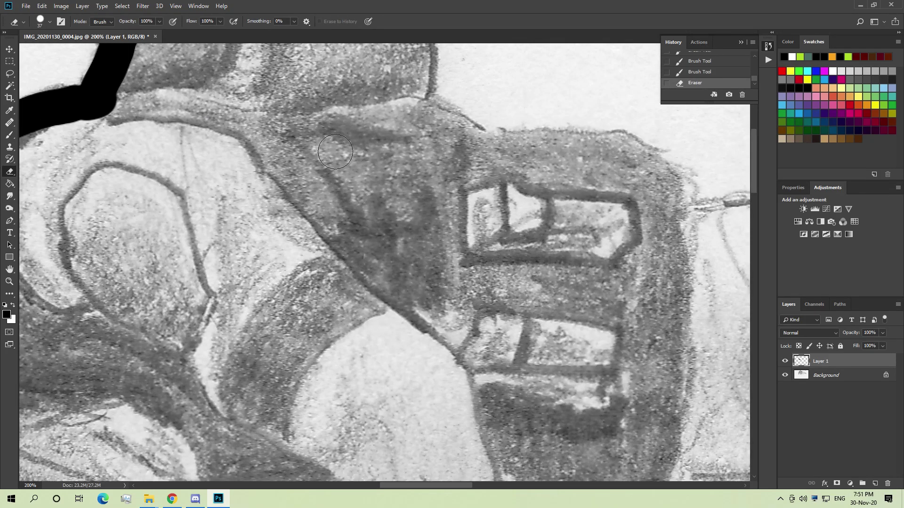
pyautogui.press('b')
pyautogui.moveTo(298, 96)
pyautogui.mouseDown()
pyautogui.moveTo(378, 277)
pyautogui.moveTo(384, 316)
pyautogui.mouseUp()
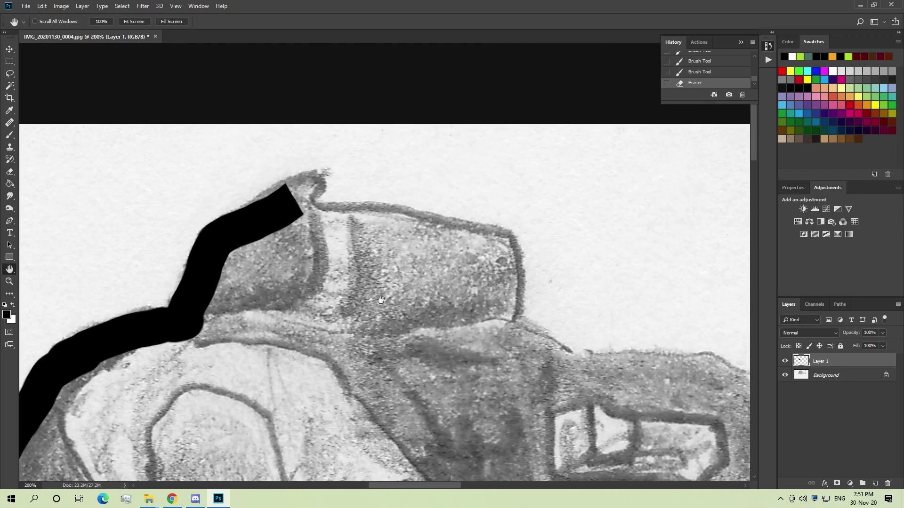
pyautogui.keyDown('alt'); pyautogui.rightClick(343, 238); pyautogui.keyUp('alt')
pyautogui.keyDown('alt'); pyautogui.rightClick(254, 210); pyautogui.keyUp('alt')
pyautogui.keyDown('alt'); pyautogui.rightClick(254, 210); pyautogui.keyUp('alt')
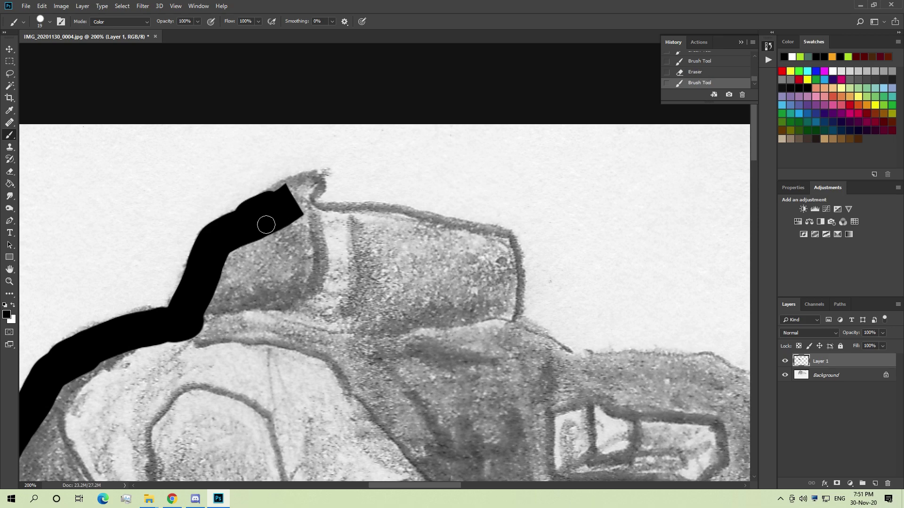
pyautogui.moveTo(262, 222)
pyautogui.mouseDown()
pyautogui.moveTo(323, 189)
pyautogui.moveTo(318, 216)
pyautogui.moveTo(330, 222)
pyautogui.moveTo(309, 207)
pyautogui.moveTo(305, 221)
pyautogui.moveTo(396, 225)
pyautogui.moveTo(514, 248)
pyautogui.moveTo(515, 338)
pyautogui.mouseUp()
pyautogui.moveTo(569, 362)
pyautogui.mouseDown()
pyautogui.moveTo(508, 337)
pyautogui.moveTo(555, 355)
pyautogui.moveTo(549, 347)
pyautogui.moveTo(476, 328)
pyautogui.mouseUp()
# Step: Continue the black outline along the vest's upper edge and around its corner to the waist
pyautogui.scroll(-3, 475, 330)
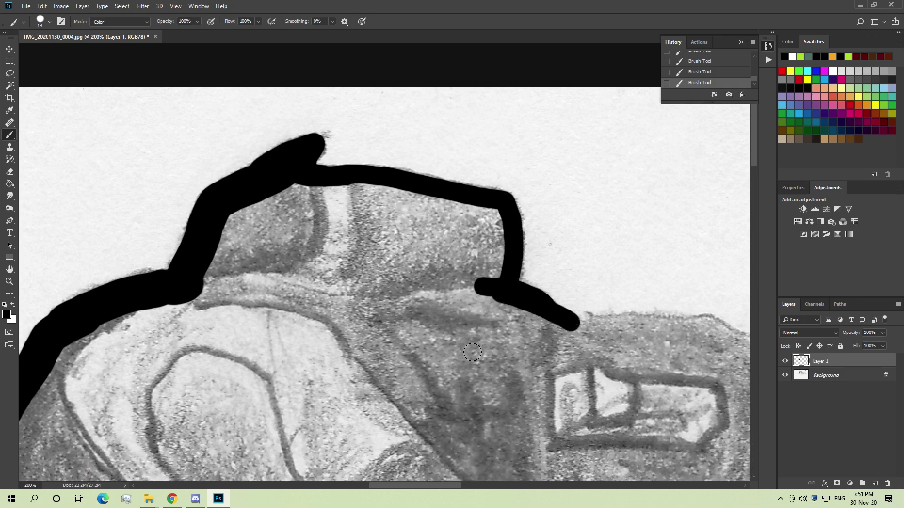
pyautogui.hscroll(3, 442, 306)
pyautogui.hscroll(1, 442, 306)
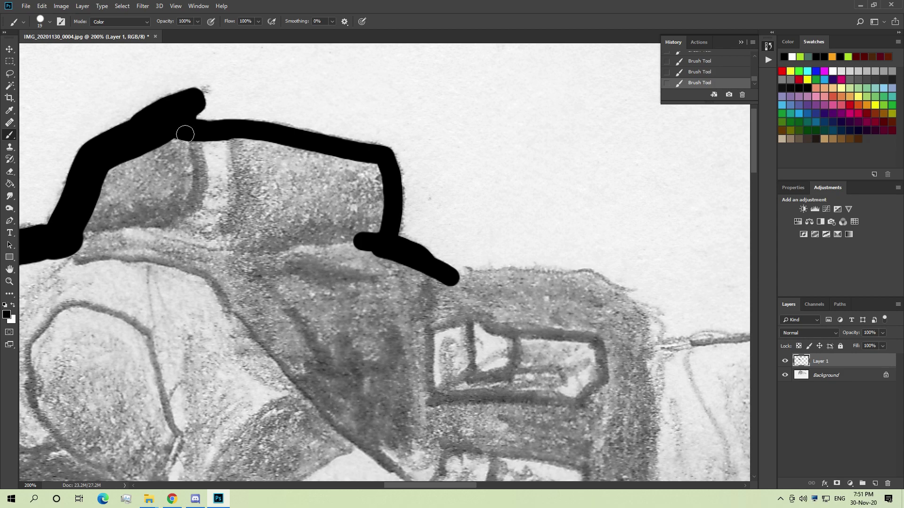
pyautogui.scroll(-2, 474, 210)
pyautogui.moveTo(592, 228); pyautogui.dragTo(426, 229)
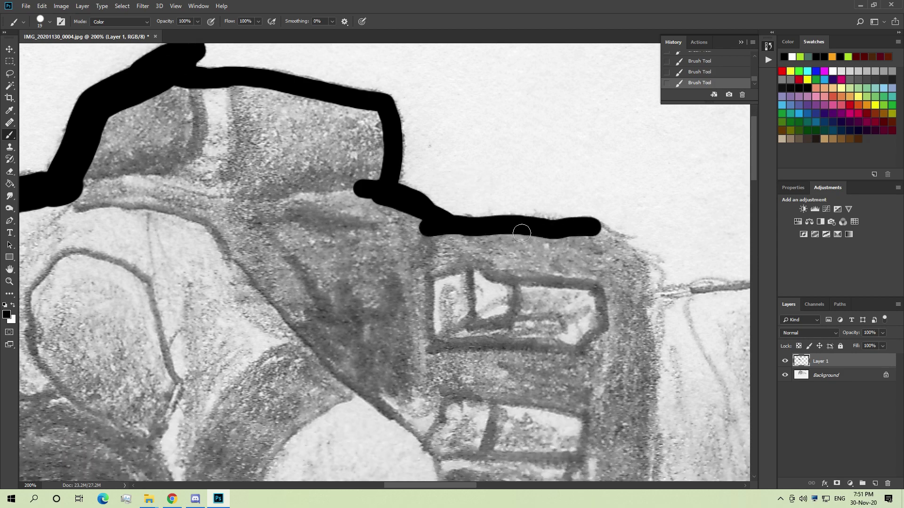
pyautogui.moveTo(596, 228)
pyautogui.mouseDown()
pyautogui.moveTo(647, 271)
pyautogui.moveTo(649, 307)
pyautogui.mouseUp()
pyautogui.hotkey('ctrl', 'z')
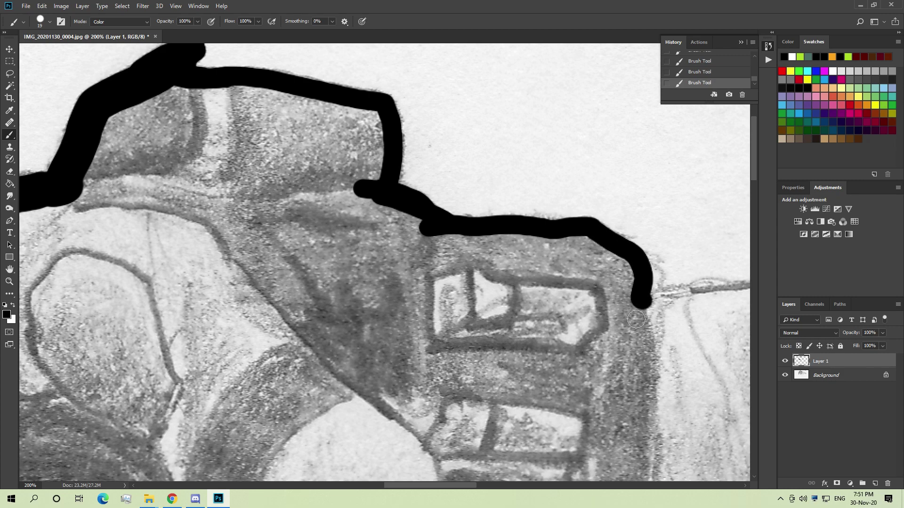
# Step: Trace the upper leg's top contour from the waist to the knee pad in black with a 27 px brush
pyautogui.scroll(-3, 641, 317)
pyautogui.press('space')
pyautogui.moveTo(584, 311); pyautogui.dragTo(78, 300)
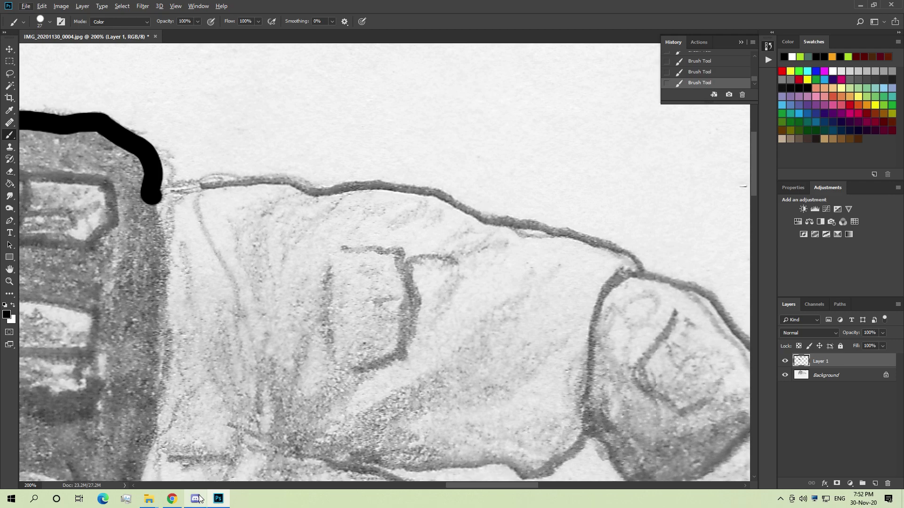
pyautogui.click(196, 499)
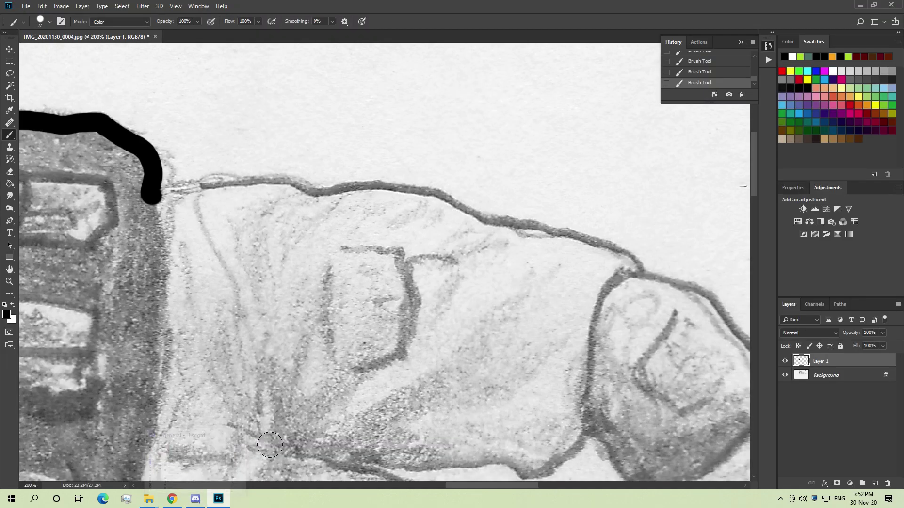
pyautogui.moveTo(171, 501)
pyautogui.moveTo(178, 470)
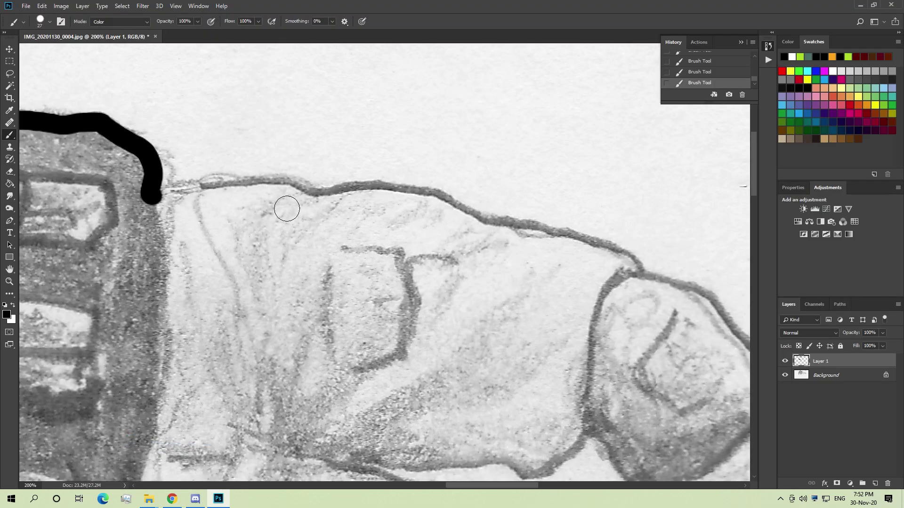
pyautogui.moveTo(282, 189)
pyautogui.mouseDown()
pyautogui.moveTo(233, 208)
pyautogui.moveTo(144, 205)
pyautogui.mouseUp()
pyautogui.hotkey('ctrl', 'z')
pyautogui.moveTo(305, 200)
pyautogui.mouseDown()
pyautogui.moveTo(204, 200)
pyautogui.moveTo(153, 214)
pyautogui.mouseUp()
pyautogui.hotkey('ctrl', 'z')
pyautogui.moveTo(210, 193)
pyautogui.mouseDown()
pyautogui.moveTo(227, 207)
pyautogui.moveTo(301, 207)
pyautogui.moveTo(165, 212)
pyautogui.moveTo(313, 221)
pyautogui.moveTo(353, 212)
pyautogui.moveTo(301, 209)
pyautogui.moveTo(322, 218)
pyautogui.moveTo(358, 209)
pyautogui.moveTo(429, 214)
pyautogui.moveTo(484, 240)
pyautogui.moveTo(608, 266)
pyautogui.moveTo(644, 286)
pyautogui.moveTo(576, 260)
pyautogui.mouseUp()
# Step: Trace the underside of the upper thigh from the crotch to the knee pad in black
pyautogui.scroll(-2, 518, 285)
pyautogui.scroll(-2, 505, 288)
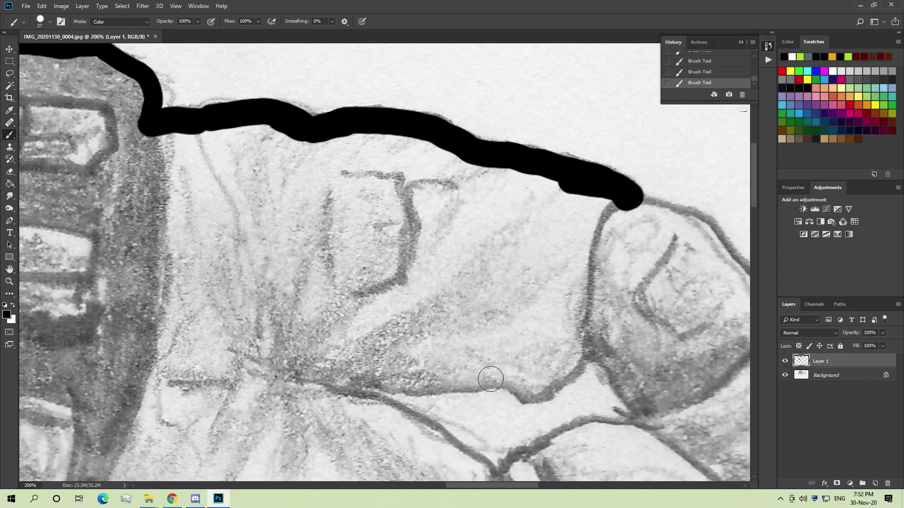
pyautogui.moveTo(329, 375)
pyautogui.mouseDown()
pyautogui.moveTo(380, 378)
pyautogui.moveTo(410, 394)
pyautogui.moveTo(520, 391)
pyautogui.moveTo(543, 407)
pyautogui.moveTo(555, 381)
pyautogui.moveTo(597, 345)
pyautogui.mouseUp()
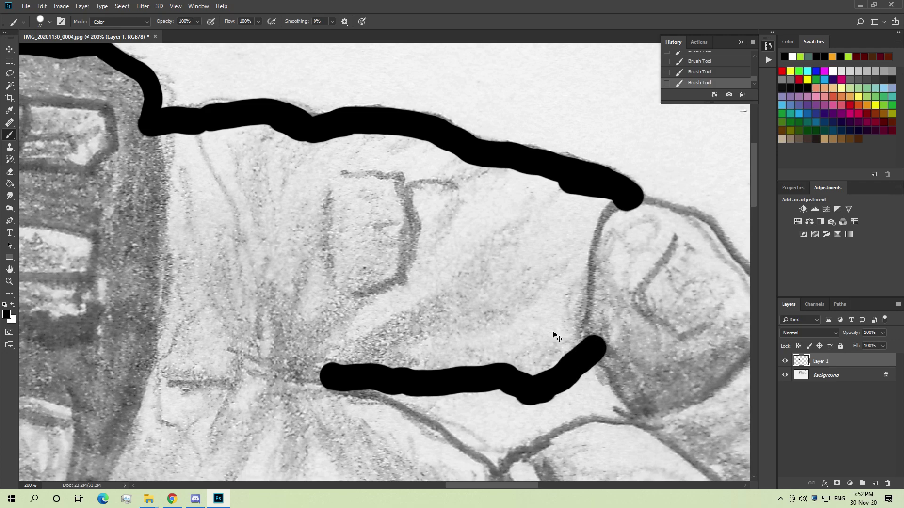
# Step: Save the document in Photoshop format as "Dead soldier 4 mask" in the Contest documents folder
pyautogui.hotkey('ctrl', 'shift', 's')
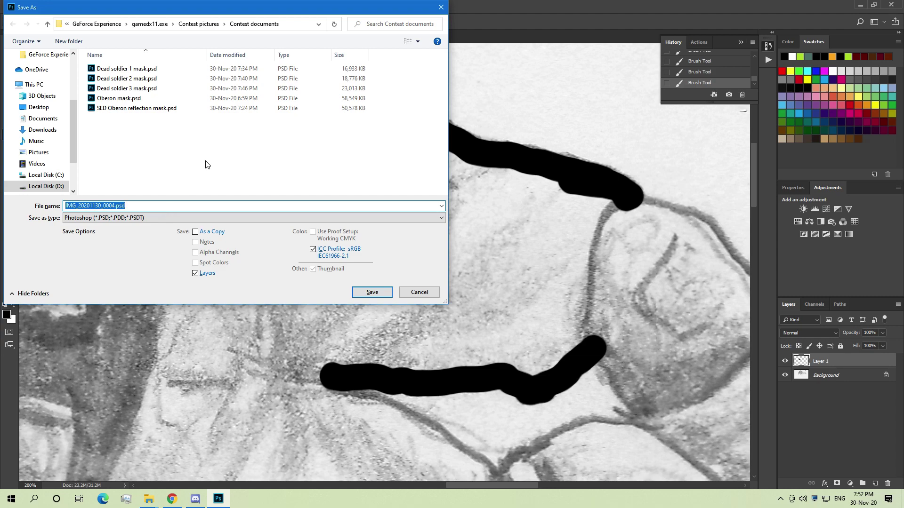
pyautogui.click(150, 89)
pyautogui.click(149, 214)
pyautogui.hotkey('ctrl', 'shift', 'Left')
pyautogui.press('BackSpace')
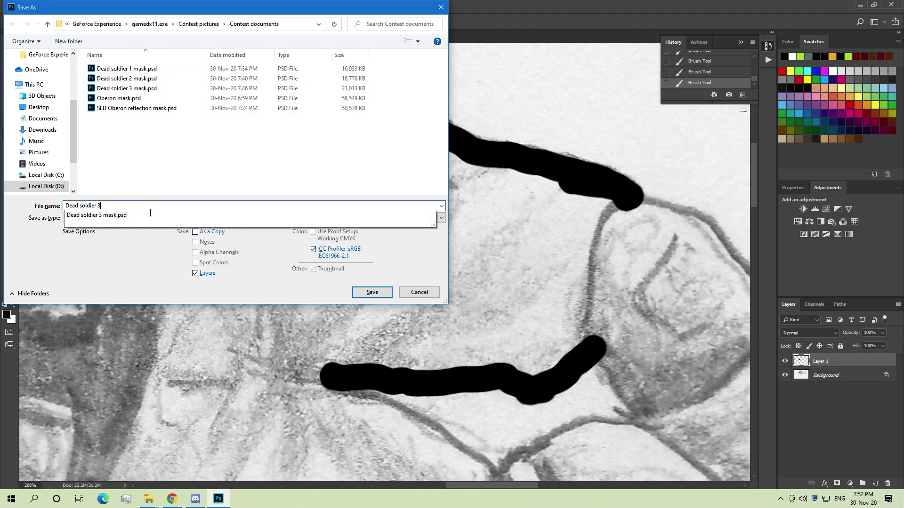
pyautogui.press('BackSpace')
pyautogui.write('4 mask')
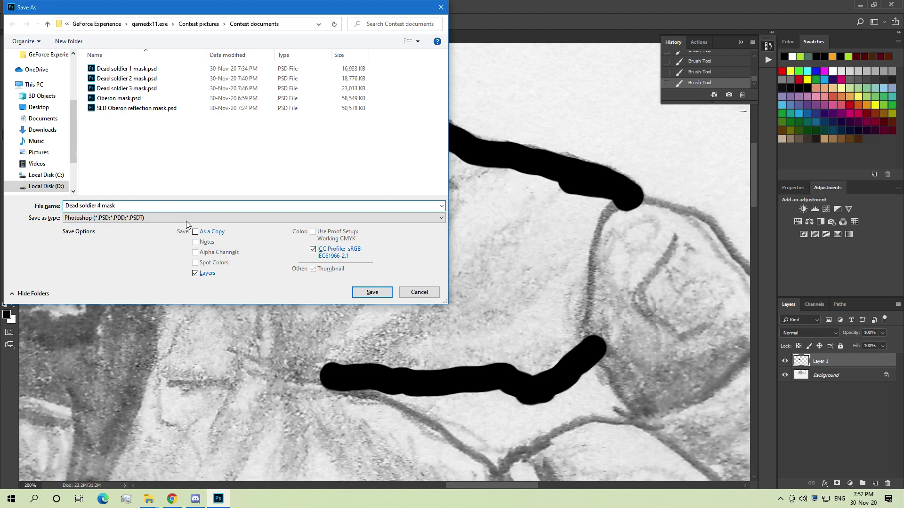
pyautogui.click(372, 293)
pyautogui.click(547, 139)
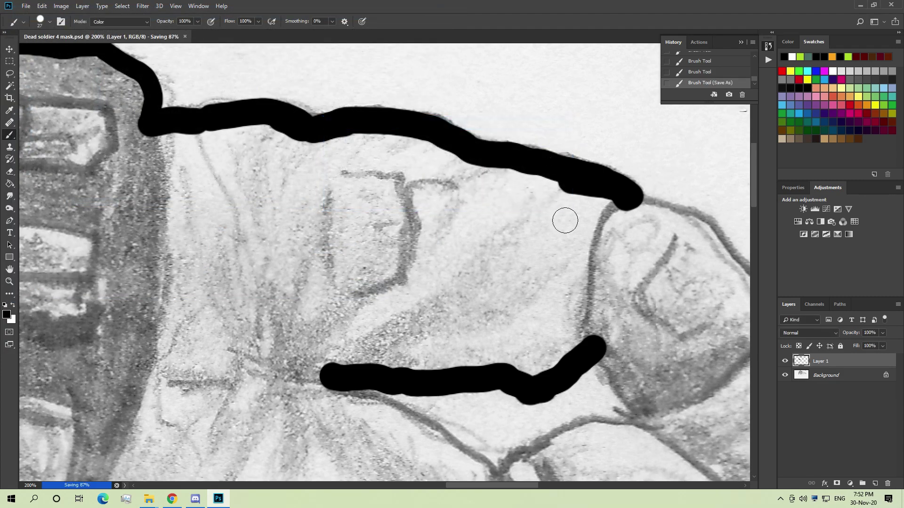
# Step: Trace the knee pad's inner edge down to where the legs cross, and its outer edge from the thigh to the shin
pyautogui.scroll(-2, 603, 266)
pyautogui.scroll(-1, 603, 267)
pyautogui.hscroll(3, 592, 273)
pyautogui.moveTo(541, 346)
pyautogui.mouseDown()
pyautogui.moveTo(551, 353)
pyautogui.moveTo(525, 328)
pyautogui.moveTo(529, 319)
pyautogui.moveTo(561, 357)
pyautogui.mouseUp()
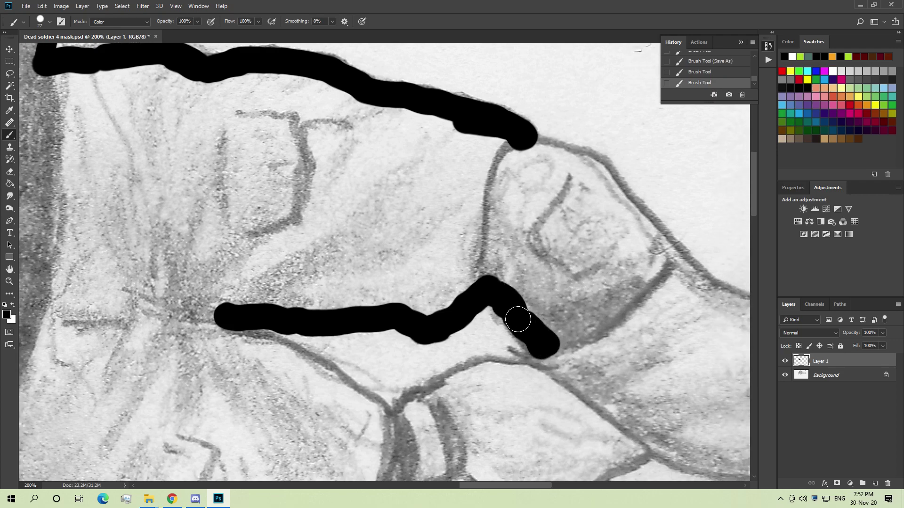
pyautogui.hotkey('ctrl', 'z')
pyautogui.moveTo(492, 308); pyautogui.dragTo(535, 333)
pyautogui.moveTo(559, 364)
pyautogui.mouseDown()
pyautogui.moveTo(542, 368)
pyautogui.moveTo(544, 351)
pyautogui.mouseUp()
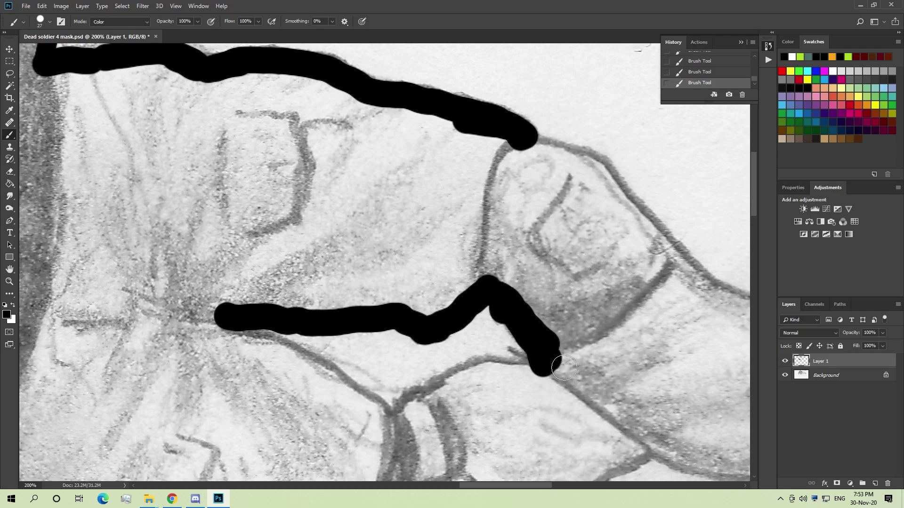
pyautogui.moveTo(603, 181)
pyautogui.mouseDown()
pyautogui.moveTo(523, 159)
pyautogui.moveTo(608, 183)
pyautogui.moveTo(618, 194)
pyautogui.moveTo(612, 182)
pyautogui.moveTo(688, 271)
pyautogui.mouseUp()
# Step: Outline the lower sides of the gap between the legs, closing it back to the crotch
pyautogui.scroll(-3, 565, 373)
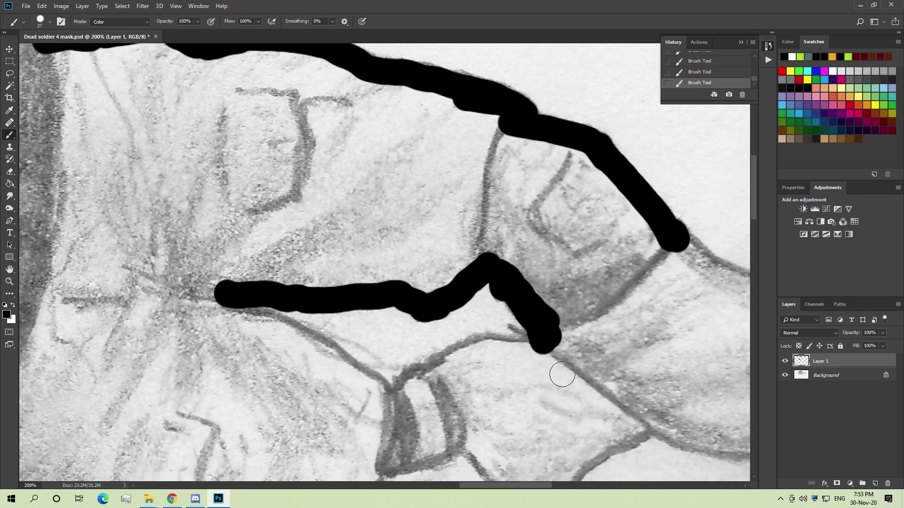
pyautogui.moveTo(404, 379)
pyautogui.mouseDown()
pyautogui.moveTo(424, 384)
pyautogui.moveTo(410, 383)
pyautogui.moveTo(473, 357)
pyautogui.moveTo(499, 332)
pyautogui.moveTo(555, 332)
pyautogui.mouseUp()
pyautogui.scroll(-1, 423, 316)
pyautogui.moveTo(248, 299)
pyautogui.mouseDown()
pyautogui.moveTo(233, 294)
pyautogui.moveTo(318, 320)
pyautogui.mouseUp()
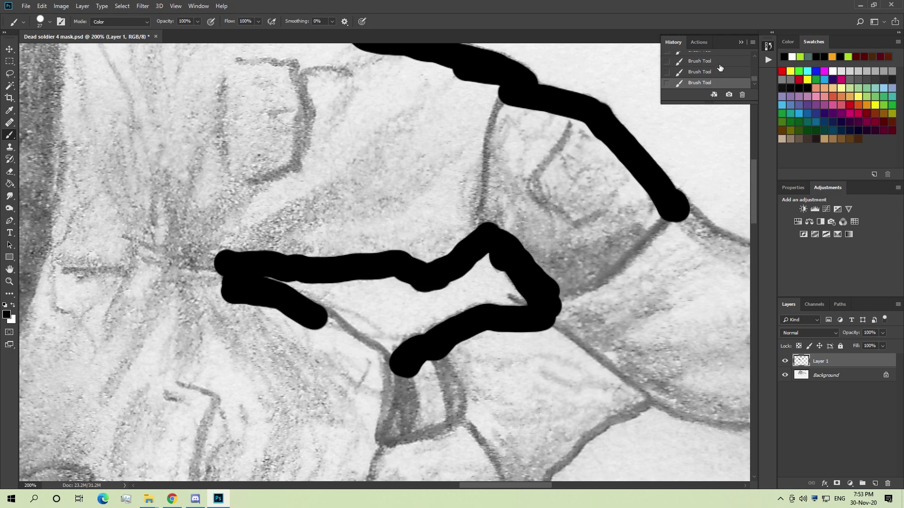
pyautogui.click(718, 62)
pyautogui.moveTo(316, 316)
pyautogui.mouseDown()
pyautogui.moveTo(384, 374)
pyautogui.moveTo(324, 324)
pyautogui.moveTo(228, 284)
pyautogui.moveTo(211, 263)
pyautogui.mouseUp()
# Step: Trace the underside of the lower leg from its bent knee to the crossing with the other shin
pyautogui.scroll(-5, 410, 373)
pyautogui.moveTo(371, 452)
pyautogui.mouseDown()
pyautogui.moveTo(425, 460)
pyautogui.moveTo(490, 430)
pyautogui.moveTo(556, 368)
pyautogui.moveTo(538, 393)
pyautogui.moveTo(516, 407)
pyautogui.moveTo(550, 368)
pyautogui.moveTo(578, 337)
pyautogui.mouseUp()
pyautogui.hotkey('ctrl', 'z')
pyautogui.moveTo(566, 359)
pyautogui.mouseDown()
pyautogui.moveTo(645, 303)
pyautogui.moveTo(652, 278)
pyautogui.mouseUp()
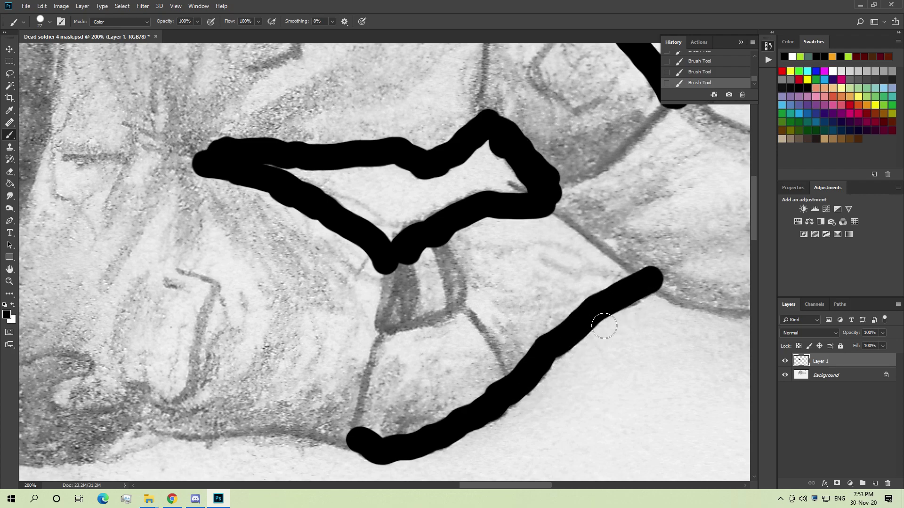
# Step: Trace the underside of the outstretched shin down to the boot's heel and save the document
pyautogui.scroll(-2, 629, 305)
pyautogui.hscroll(8, 329, 351)
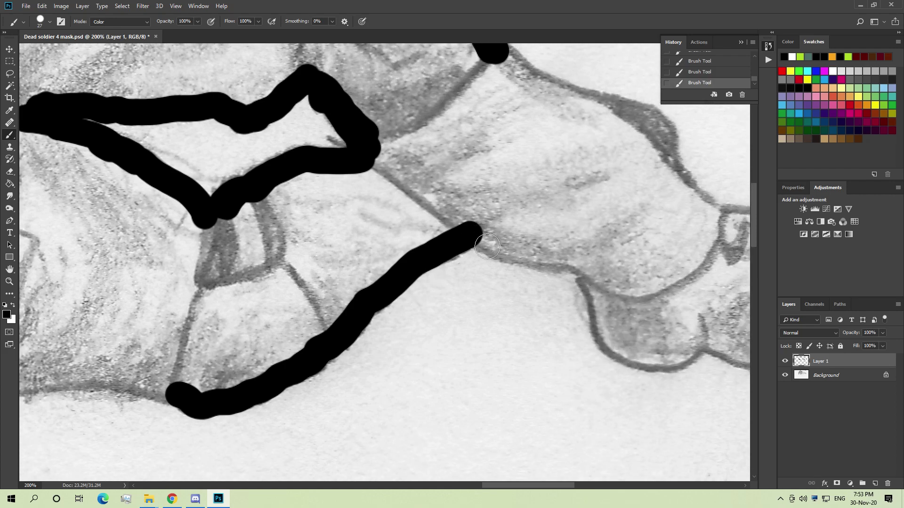
pyautogui.moveTo(487, 246)
pyautogui.mouseDown()
pyautogui.moveTo(526, 267)
pyautogui.moveTo(589, 276)
pyautogui.moveTo(626, 354)
pyautogui.moveTo(604, 302)
pyautogui.mouseUp()
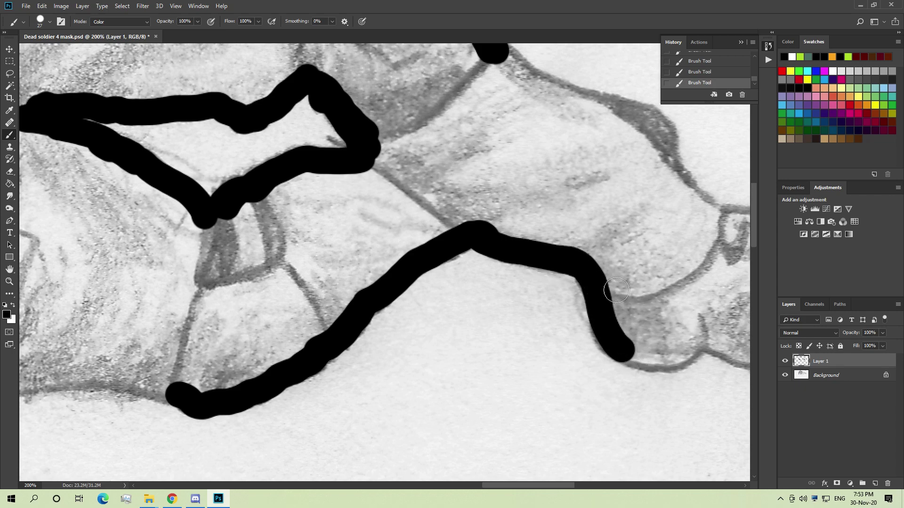
pyautogui.hscroll(5, 586, 312)
pyautogui.hotkey('ctrl', 's')
# Step: Trace the bottom of the boot from the heel along the sole to just before the toe
pyautogui.moveTo(468, 359)
pyautogui.mouseDown()
pyautogui.moveTo(500, 367)
pyautogui.moveTo(520, 346)
pyautogui.moveTo(549, 346)
pyautogui.moveTo(600, 374)
pyautogui.moveTo(679, 379)
pyautogui.mouseUp()
pyautogui.hotkey('ctrl', 'z')
pyautogui.moveTo(545, 353)
pyautogui.mouseDown()
pyautogui.moveTo(537, 346)
pyautogui.moveTo(614, 365)
pyautogui.mouseUp()
pyautogui.moveTo(614, 365)
pyautogui.mouseDown()
pyautogui.moveTo(658, 372)
pyautogui.moveTo(702, 338)
pyautogui.mouseUp()
pyautogui.moveTo(537, 353)
pyautogui.mouseDown()
pyautogui.moveTo(499, 373)
pyautogui.moveTo(459, 360)
pyautogui.mouseUp()
# Step: Trace the upper edge of the shin and boot, close the outline around the toe, and save the document
pyautogui.scroll(2, 469, 306)
pyautogui.scroll(1, 343, 146)
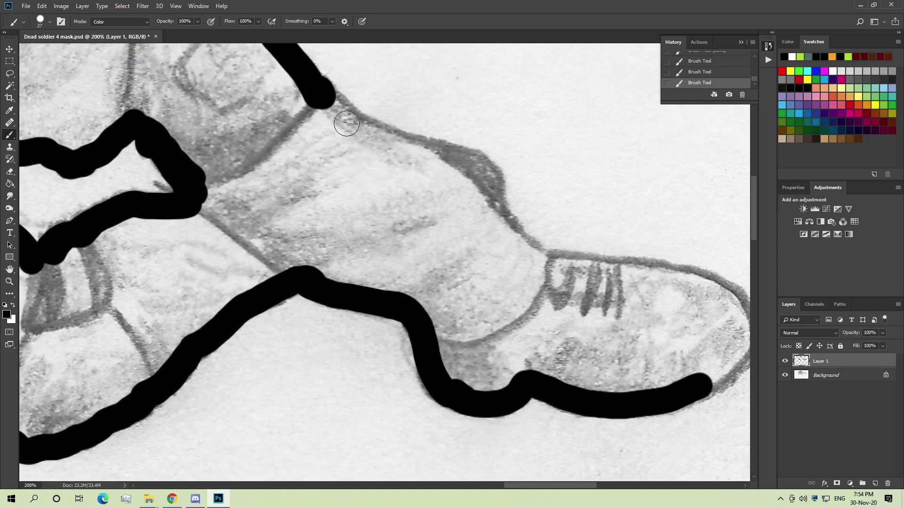
pyautogui.moveTo(342, 114)
pyautogui.mouseDown()
pyautogui.moveTo(381, 147)
pyautogui.moveTo(360, 132)
pyautogui.moveTo(493, 180)
pyautogui.moveTo(522, 241)
pyautogui.mouseUp()
pyautogui.hotkey('ctrl', 'z')
pyautogui.moveTo(541, 273)
pyautogui.mouseDown()
pyautogui.moveTo(502, 221)
pyautogui.moveTo(487, 176)
pyautogui.moveTo(437, 150)
pyautogui.moveTo(380, 148)
pyautogui.moveTo(490, 189)
pyautogui.mouseUp()
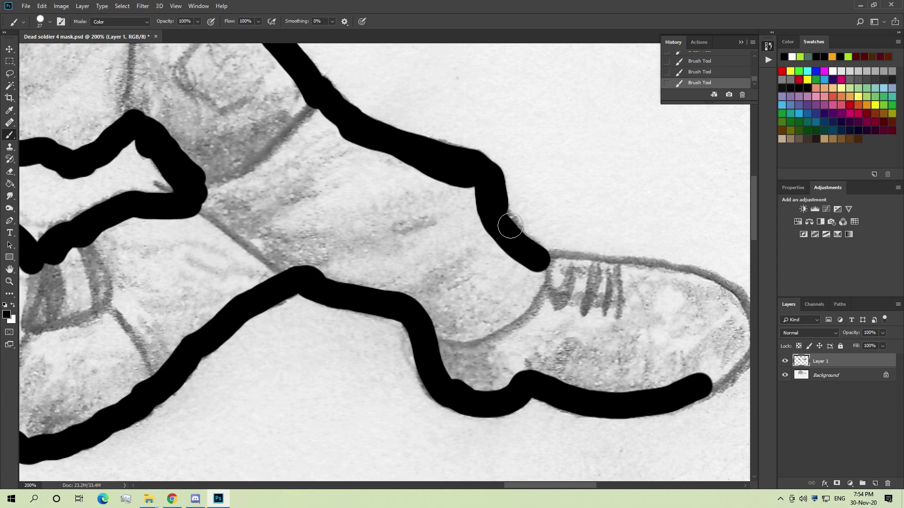
pyautogui.moveTo(535, 264)
pyautogui.mouseDown()
pyautogui.moveTo(546, 286)
pyautogui.moveTo(551, 264)
pyautogui.moveTo(561, 262)
pyautogui.moveTo(630, 285)
pyautogui.moveTo(663, 273)
pyautogui.moveTo(640, 275)
pyautogui.moveTo(699, 306)
pyautogui.moveTo(714, 332)
pyautogui.mouseUp()
pyautogui.hscroll(2, 697, 314)
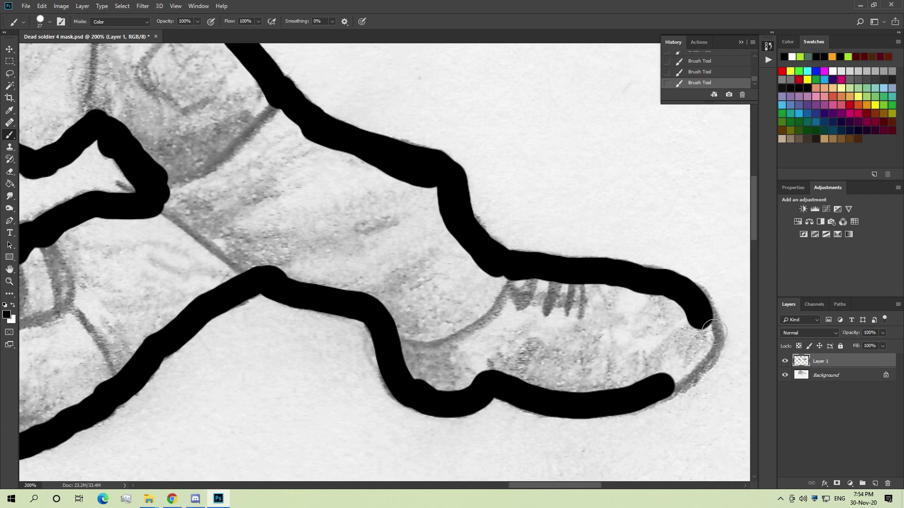
pyautogui.moveTo(679, 396)
pyautogui.mouseDown()
pyautogui.moveTo(718, 361)
pyautogui.moveTo(720, 340)
pyautogui.mouseUp()
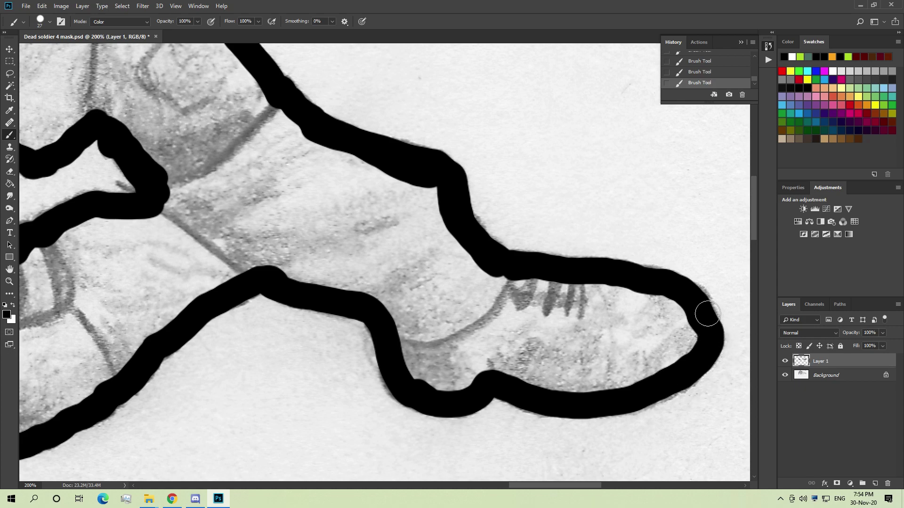
pyautogui.scroll(3, 262, 299)
pyautogui.hotkey('ctrl', 's')
# Step: Trace the soldier's underside from the bent knee along the thigh and hip to the wrist
pyautogui.scroll(-2, 249, 242)
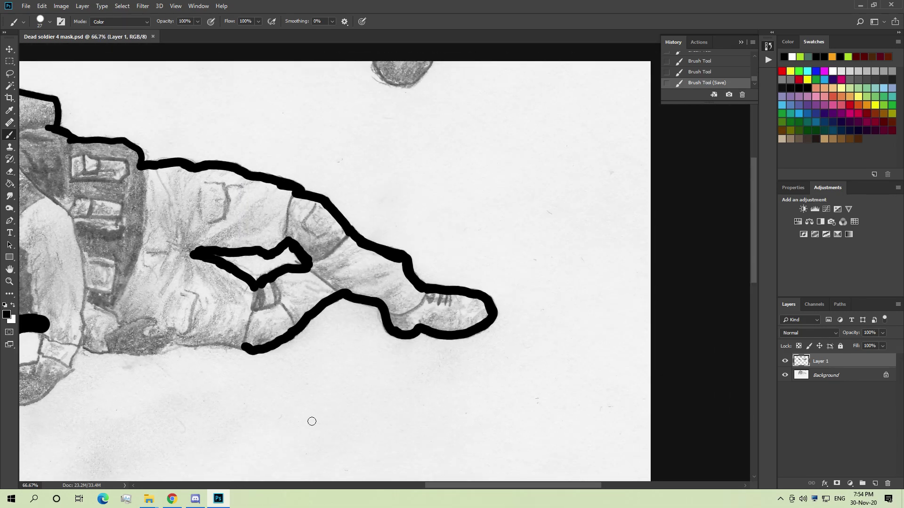
pyautogui.scroll(2, 288, 403)
pyautogui.press('h')
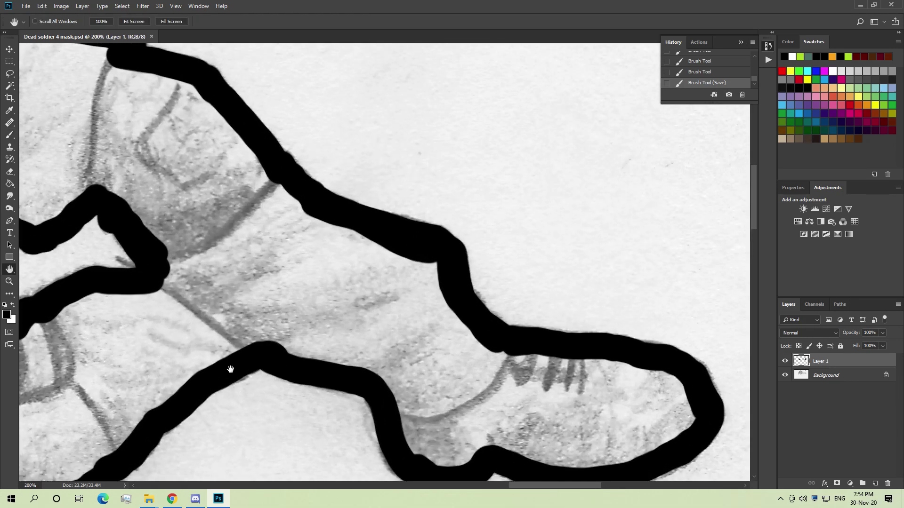
pyautogui.moveTo(230, 369); pyautogui.dragTo(510, 289)
pyautogui.moveTo(26, 412)
pyautogui.mouseDown()
pyautogui.moveTo(257, 342)
pyautogui.moveTo(278, 348)
pyautogui.mouseUp()
pyautogui.press('r')
pyautogui.press('b')
pyautogui.moveTo(298, 361)
pyautogui.mouseDown()
pyautogui.moveTo(378, 383)
pyautogui.moveTo(473, 380)
pyautogui.moveTo(538, 395)
pyautogui.mouseUp()
pyautogui.hscroll(-5, 278, 389)
pyautogui.moveTo(112, 374)
pyautogui.mouseDown()
pyautogui.moveTo(180, 411)
pyautogui.moveTo(372, 406)
pyautogui.mouseUp()
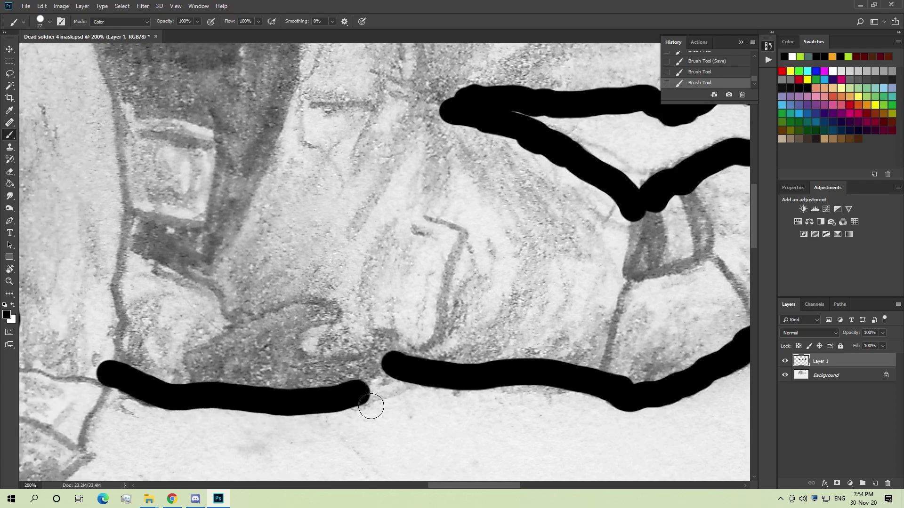
# Step: Join the two underside strokes beneath the hip, hiding Layer 1 briefly to compare with the drawing
pyautogui.moveTo(402, 369)
pyautogui.mouseDown()
pyautogui.moveTo(302, 411)
pyautogui.moveTo(360, 401)
pyautogui.moveTo(399, 371)
pyautogui.mouseUp()
pyautogui.press('e')
pyautogui.press('b')
pyautogui.click(785, 362)
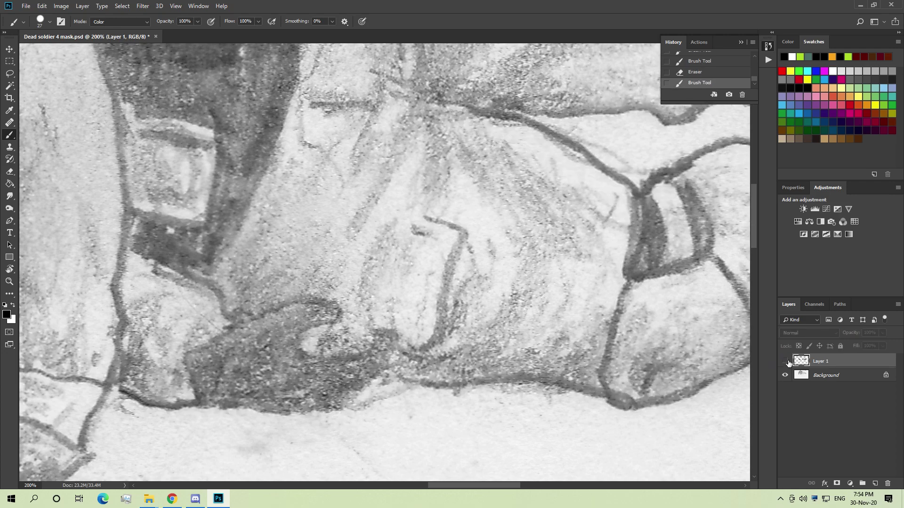
pyautogui.click(785, 361)
pyautogui.moveTo(399, 381); pyautogui.dragTo(384, 376)
# Step: Trace the hand's fingertip and upper edge, then the wrist up to the thick outline under the arm
pyautogui.moveTo(447, 485); pyautogui.dragTo(396, 487)
pyautogui.scroll(-5, 352, 419)
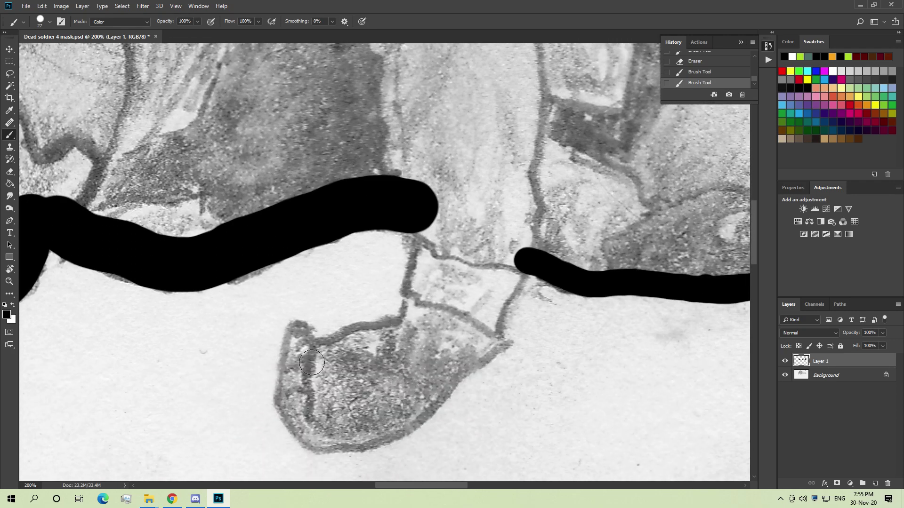
pyautogui.moveTo(297, 331); pyautogui.dragTo(296, 415)
pyautogui.hotkey('ctrl', 'z')
pyautogui.click(298, 332)
pyautogui.moveTo(310, 356)
pyautogui.mouseDown()
pyautogui.moveTo(300, 410)
pyautogui.moveTo(311, 345)
pyautogui.moveTo(333, 360)
pyautogui.moveTo(423, 337)
pyautogui.moveTo(434, 311)
pyautogui.moveTo(427, 325)
pyautogui.moveTo(425, 305)
pyautogui.mouseUp()
pyautogui.hotkey('ctrl', 'z')
pyautogui.hotkey('ctrl', 'z')
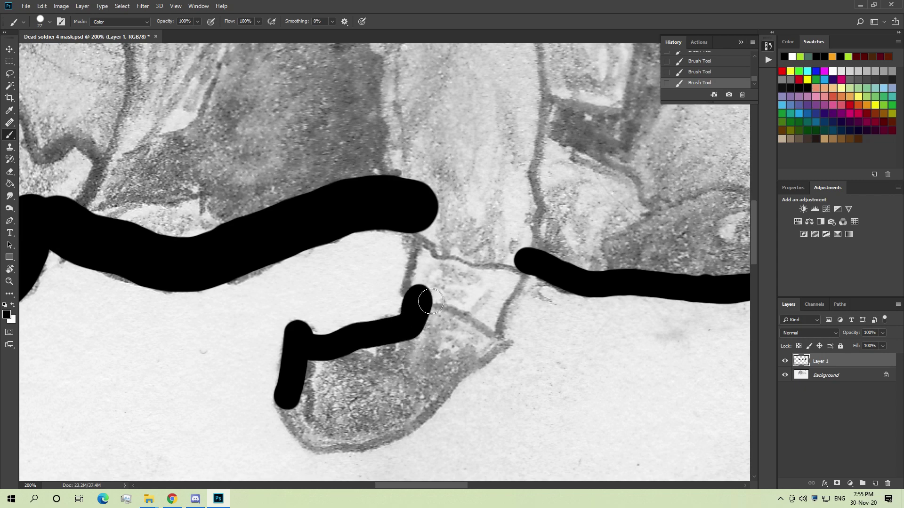
pyautogui.hotkey('ctrl', 'shift', 'z')
pyautogui.moveTo(428, 295); pyautogui.dragTo(434, 238)
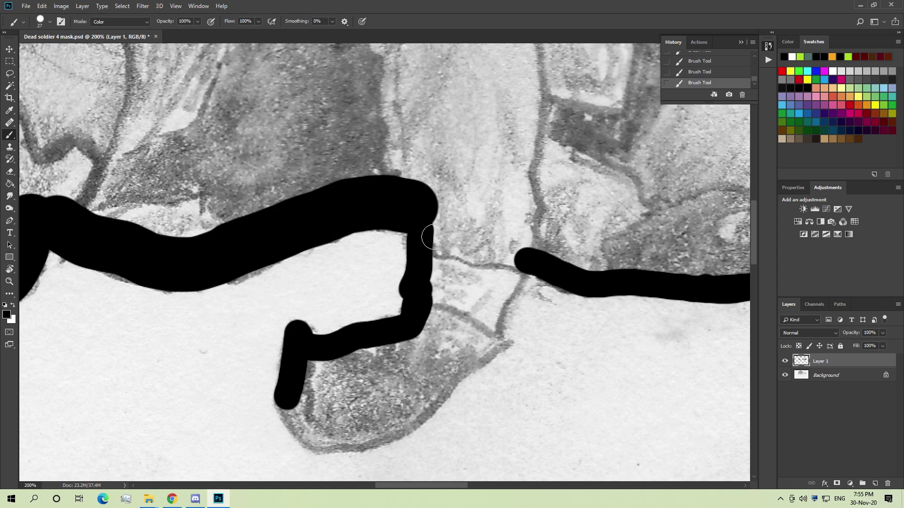
# Step: Trace the wrist's other side and the hand's lower edge, closing the outline at the fingertips
pyautogui.moveTo(490, 333)
pyautogui.mouseDown()
pyautogui.moveTo(504, 345)
pyautogui.moveTo(534, 267)
pyautogui.mouseUp()
pyautogui.moveTo(502, 332)
pyautogui.mouseDown()
pyautogui.moveTo(440, 387)
pyautogui.moveTo(427, 426)
pyautogui.moveTo(364, 430)
pyautogui.mouseUp()
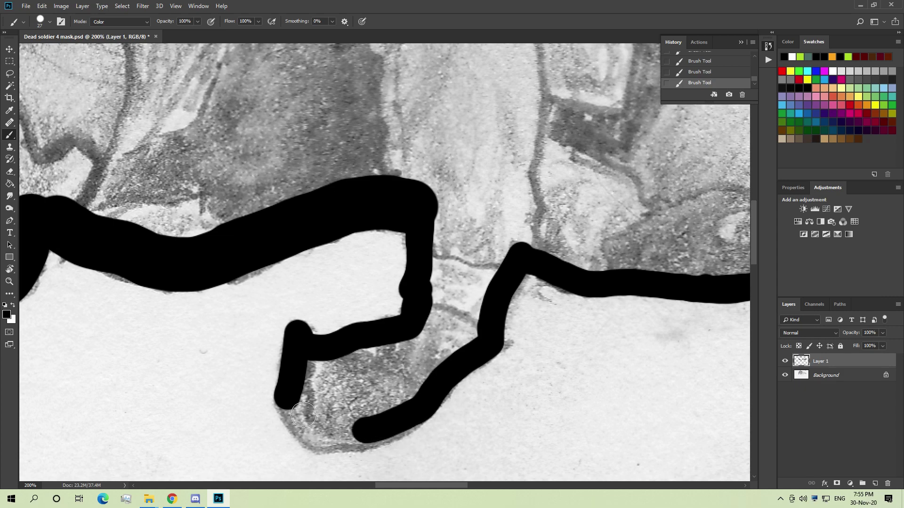
pyautogui.moveTo(286, 405)
pyautogui.mouseDown()
pyautogui.moveTo(329, 450)
pyautogui.moveTo(402, 443)
pyautogui.mouseUp()
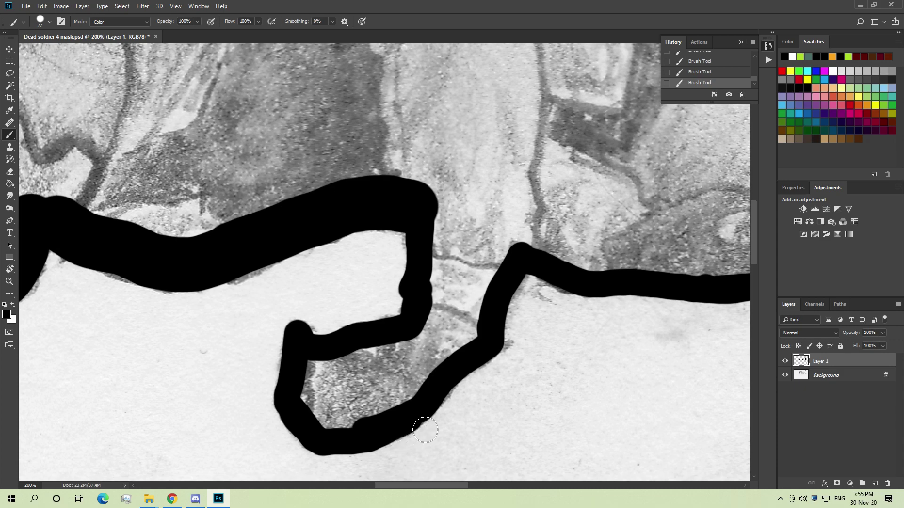
# Step: Save the document and trace the helmet's outer edge between the goggles and the small tab below
pyautogui.scroll(2, 363, 333)
pyautogui.hscroll(-10, 362, 329)
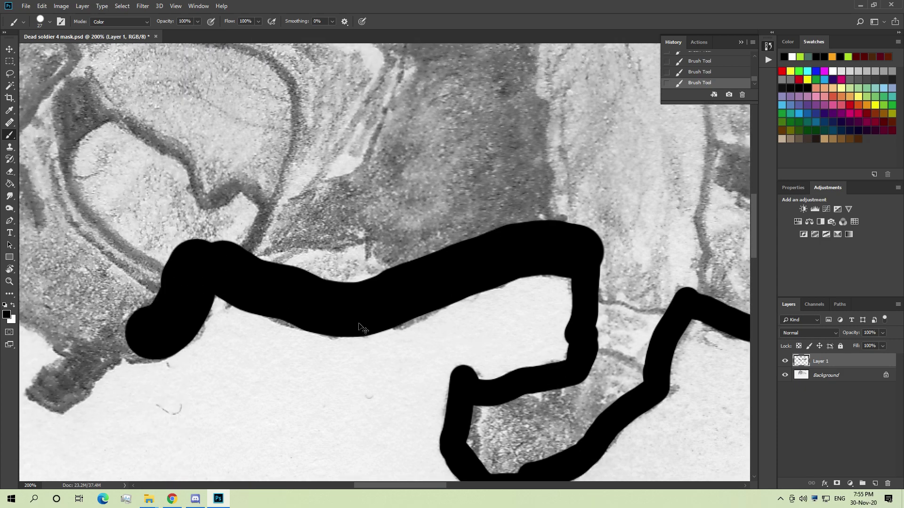
pyautogui.hscroll(-5, 358, 321)
pyautogui.scroll(3, 327, 330)
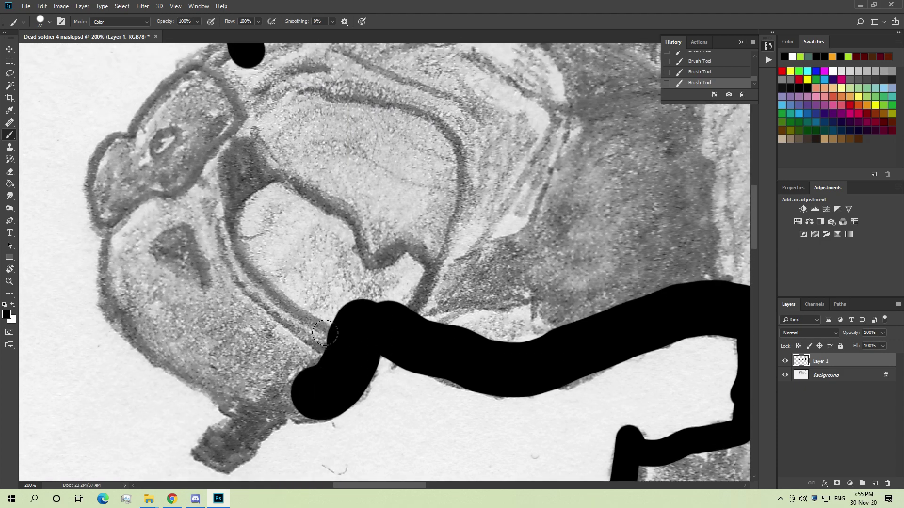
pyautogui.hotkey('ctrl', 's')
pyautogui.moveTo(114, 228)
pyautogui.mouseDown()
pyautogui.moveTo(121, 314)
pyautogui.moveTo(150, 350)
pyautogui.mouseUp()
pyautogui.hotkey('ctrl', 'z')
pyautogui.moveTo(116, 307)
pyautogui.mouseDown()
pyautogui.moveTo(236, 404)
pyautogui.moveTo(160, 355)
pyautogui.moveTo(117, 313)
pyautogui.moveTo(121, 213)
pyautogui.mouseUp()
pyautogui.hotkey('ctrl', 'z')
pyautogui.click(231, 401)
# Step: Trace the outer edge of the goggles on the helmet and join it to the shoulder outline
pyautogui.scroll(1, 140, 257)
pyautogui.moveTo(120, 267)
pyautogui.mouseDown()
pyautogui.moveTo(113, 229)
pyautogui.moveTo(125, 200)
pyautogui.moveTo(149, 199)
pyautogui.moveTo(164, 167)
pyautogui.moveTo(199, 137)
pyautogui.moveTo(181, 147)
pyautogui.moveTo(217, 113)
pyautogui.mouseUp()
pyautogui.scroll(2, 266, 184)
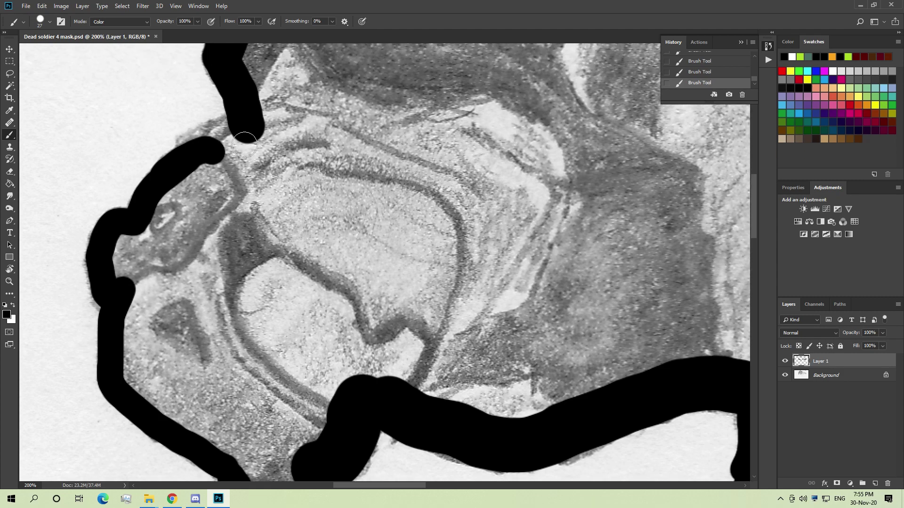
pyautogui.moveTo(245, 145); pyautogui.dragTo(228, 151)
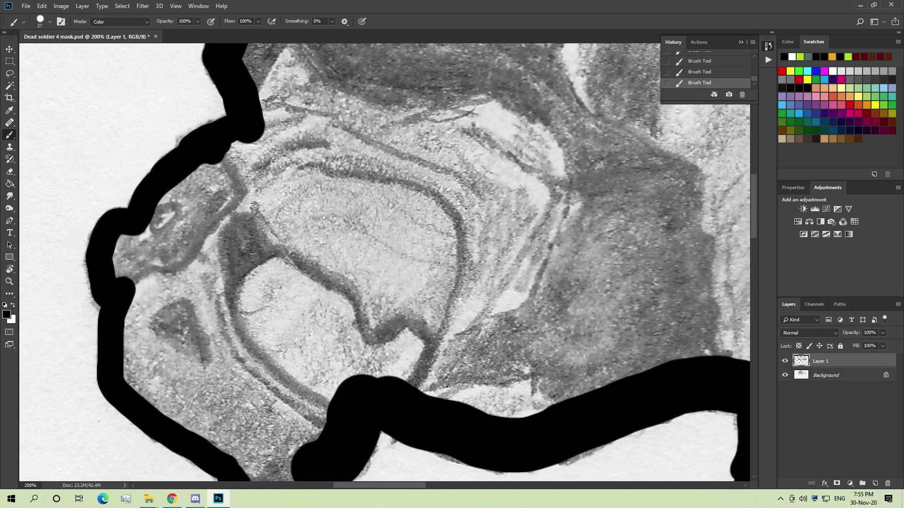
# Step: Extend the thick outline beneath the face toward the small tab under the helmet
pyautogui.scroll(-5, 244, 164)
pyautogui.scroll(-1, 321, 349)
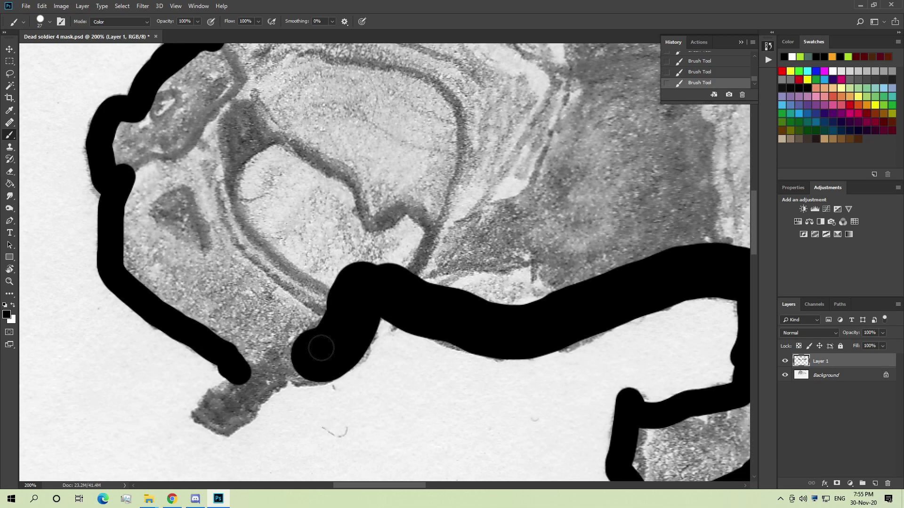
pyautogui.scroll(-3, 321, 335)
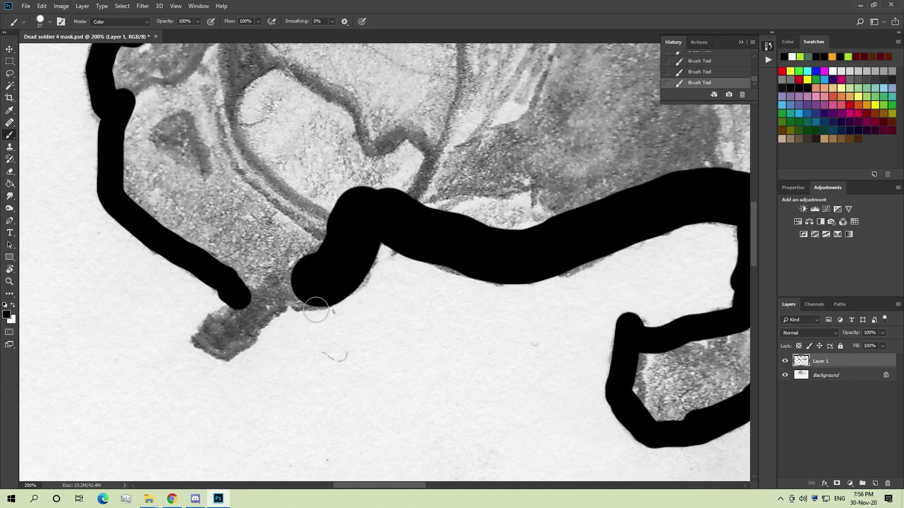
pyautogui.moveTo(311, 306); pyautogui.dragTo(316, 310)
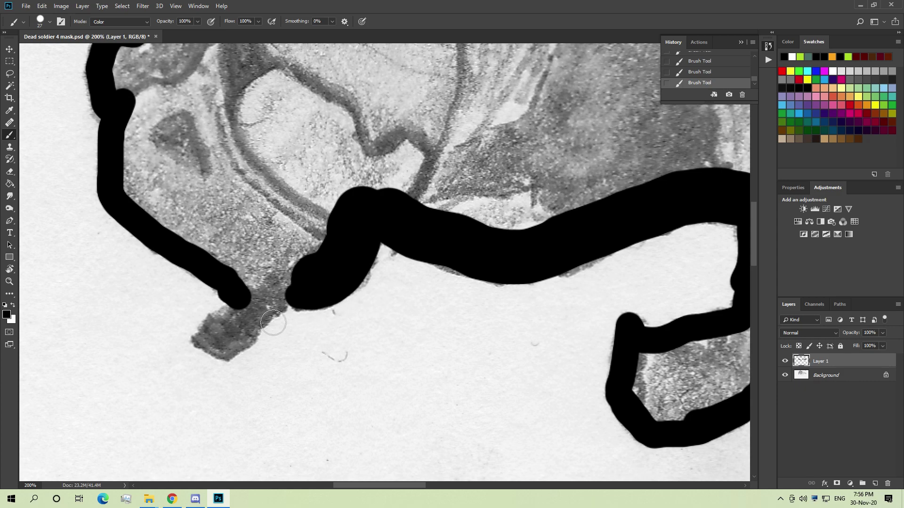
# Step: Outline the small tab under the helmet with a 9 px hard round brush and fill it in solid black
pyautogui.hotkey('ctrl', '+')
pyautogui.hotkey('ctrl', '+')
pyautogui.hscroll(-3, 248, 358)
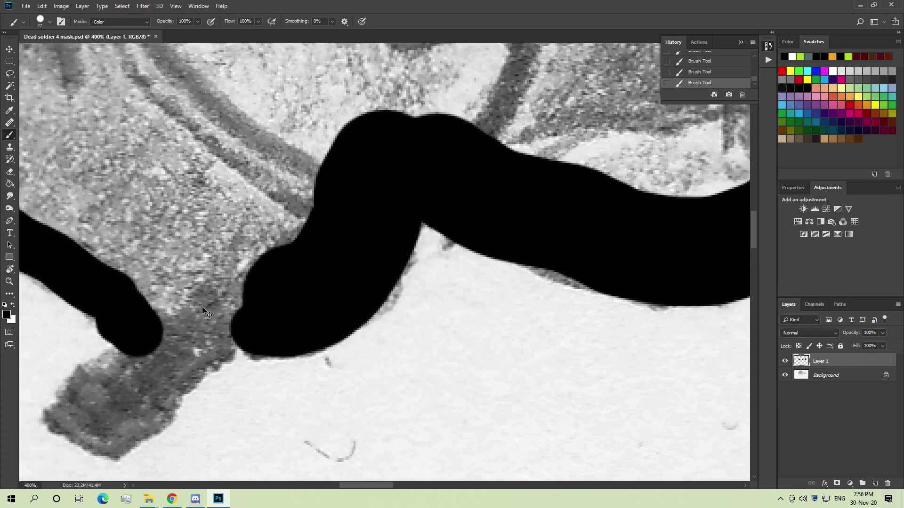
pyautogui.moveTo(228, 353); pyautogui.dragTo(212, 354)
pyautogui.moveTo(83, 417); pyautogui.dragTo(135, 454)
pyautogui.rightClick(136, 455)
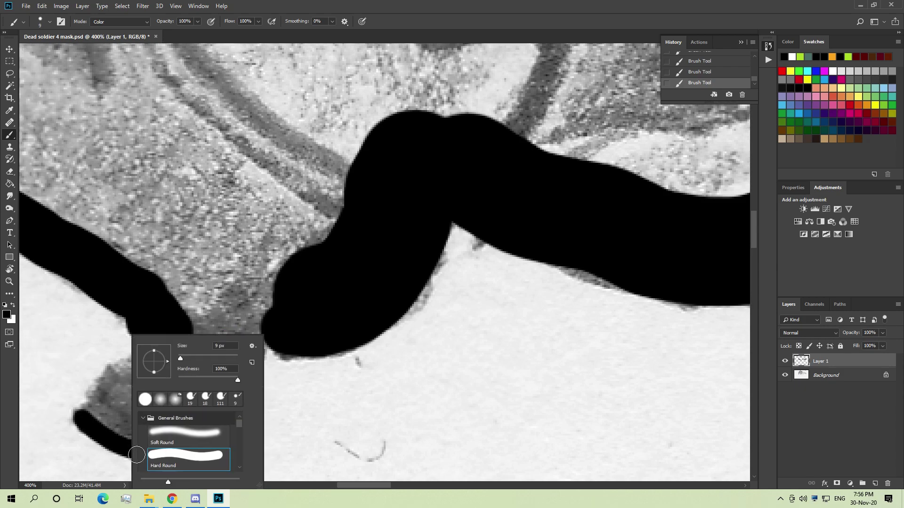
pyautogui.click(311, 306)
pyautogui.moveTo(158, 454)
pyautogui.mouseDown()
pyautogui.moveTo(202, 431)
pyautogui.moveTo(221, 395)
pyautogui.moveTo(276, 352)
pyautogui.mouseUp()
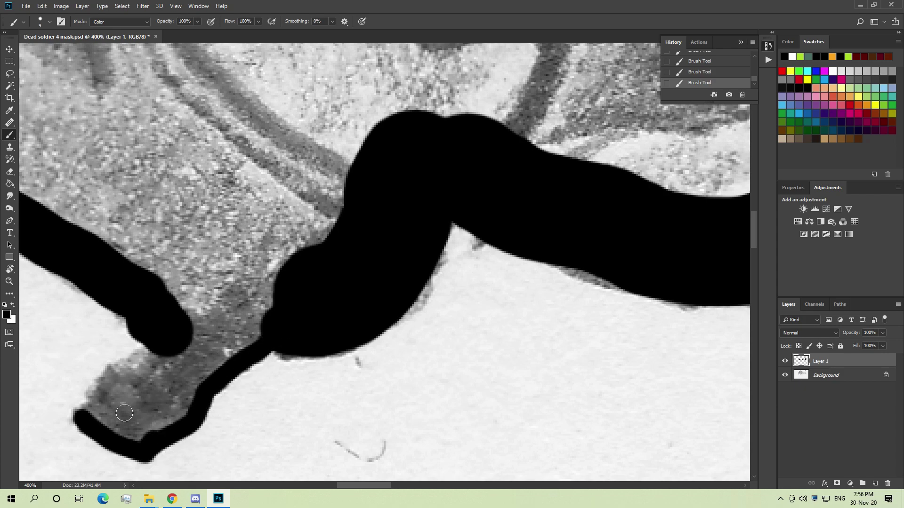
pyautogui.moveTo(88, 422)
pyautogui.mouseDown()
pyautogui.moveTo(105, 394)
pyautogui.moveTo(157, 366)
pyautogui.moveTo(135, 383)
pyautogui.moveTo(111, 430)
pyautogui.moveTo(149, 439)
pyautogui.moveTo(143, 428)
pyautogui.moveTo(186, 416)
pyautogui.moveTo(189, 370)
pyautogui.moveTo(235, 351)
pyautogui.moveTo(212, 345)
pyautogui.moveTo(269, 311)
pyautogui.mouseUp()
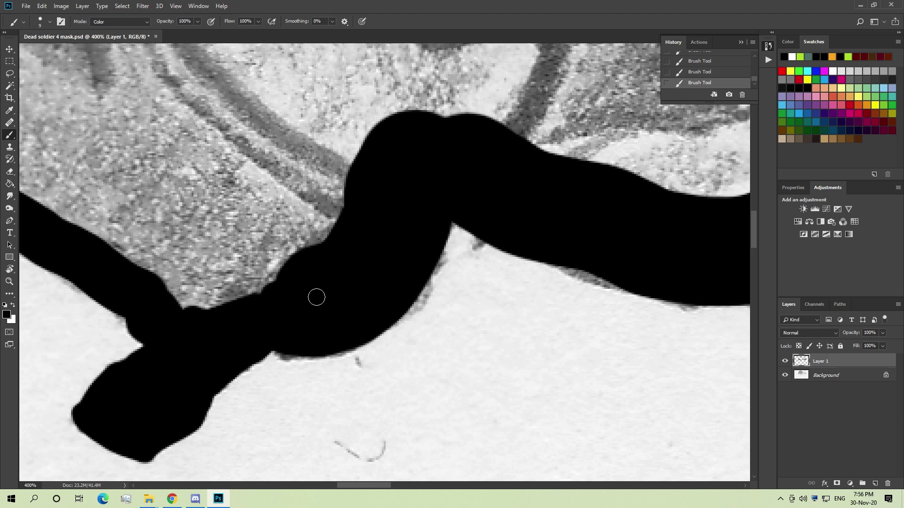
# Step: Save the document and fill the closed soldier outline with black using the Paint Bucket
pyautogui.scroll(-2, 316, 297)
pyautogui.hotkey('ctrl', 's')
pyautogui.scroll(-3, 316, 297)
pyautogui.scroll(-2, 308, 292)
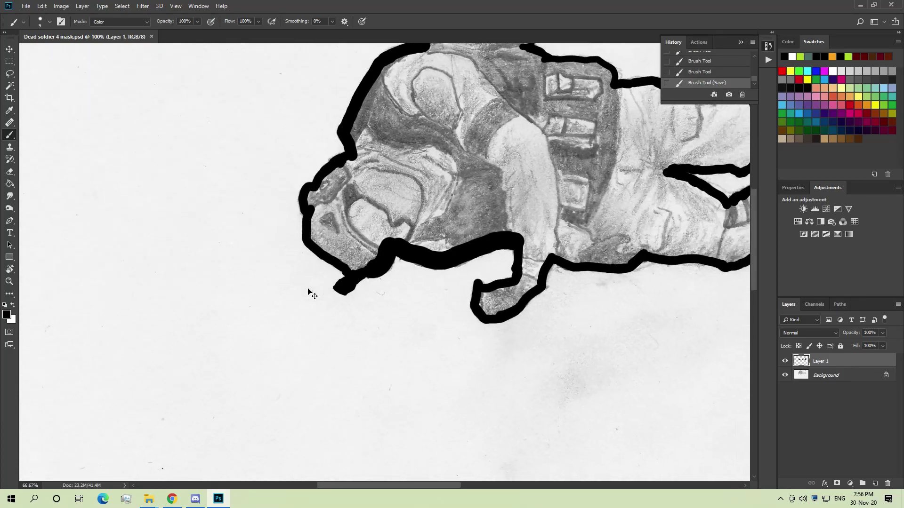
pyautogui.scroll(-1, 311, 295)
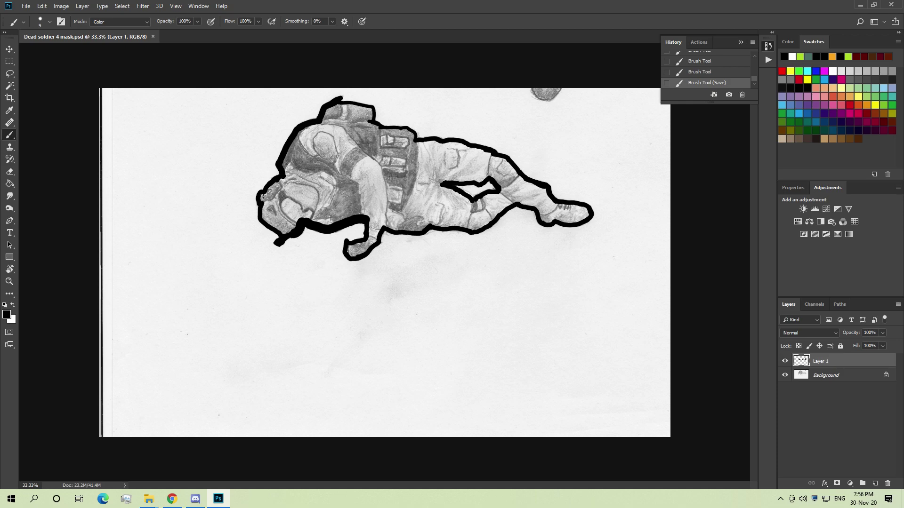
pyautogui.press('g')
pyautogui.click(326, 171)
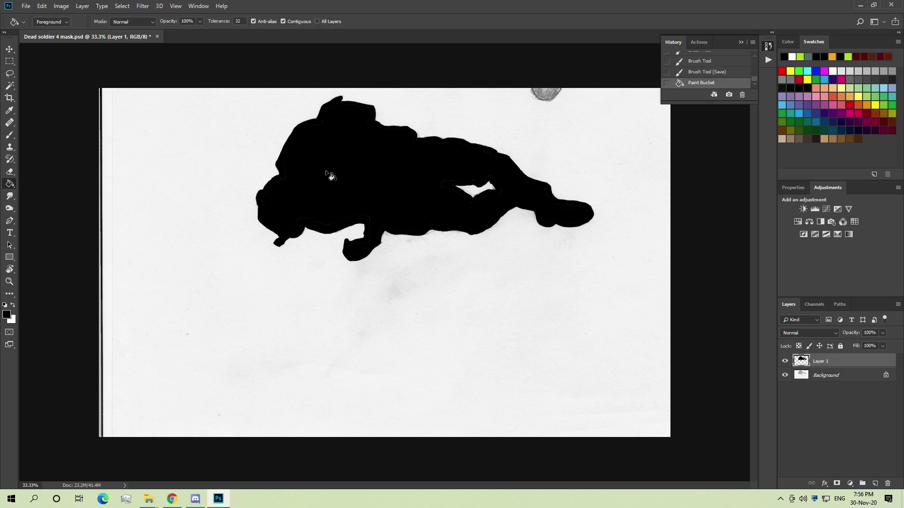
# Step: Paint over the thin unfilled seam around the helmet and beneath the face and arm with a larger brush
pyautogui.scroll(3, 325, 171)
pyautogui.scroll(3, 329, 160)
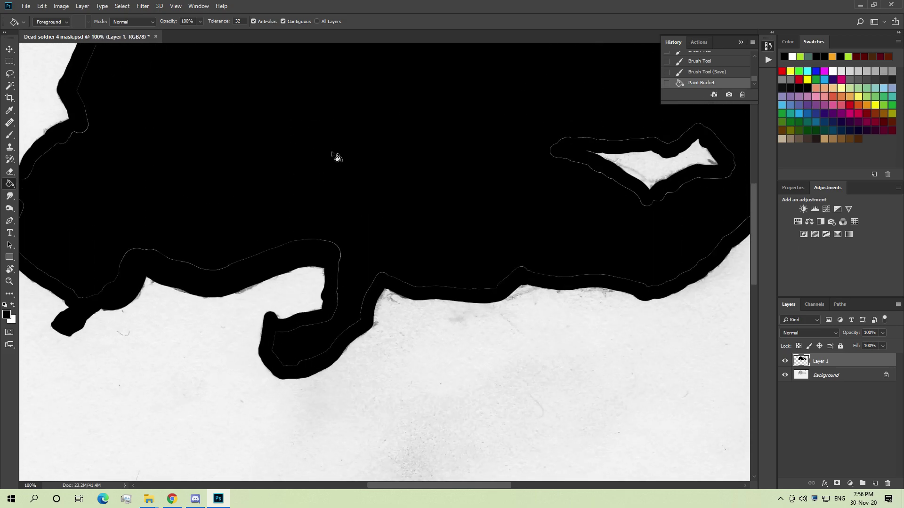
pyautogui.scroll(2, 329, 178)
pyautogui.hscroll(-3, 321, 197)
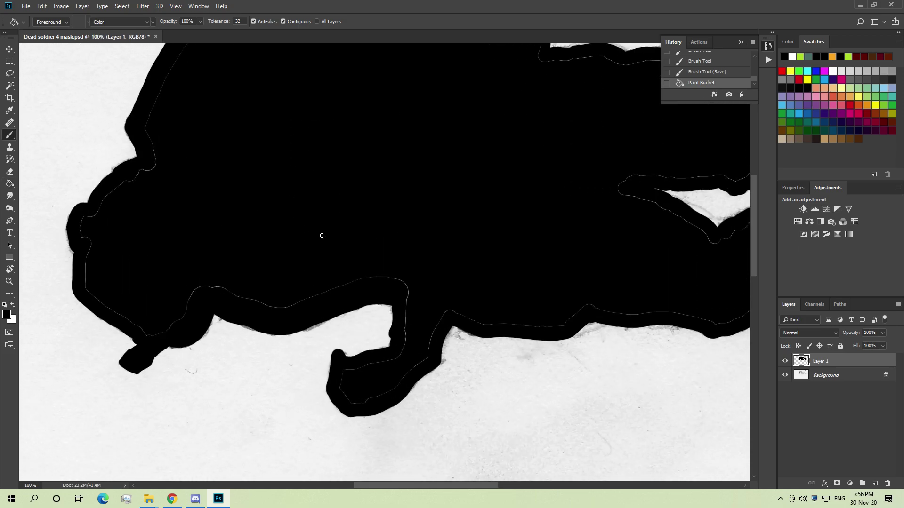
pyautogui.press('b')
pyautogui.keyDown('alt'); pyautogui.rightClick(258, 263); pyautogui.keyUp('alt')
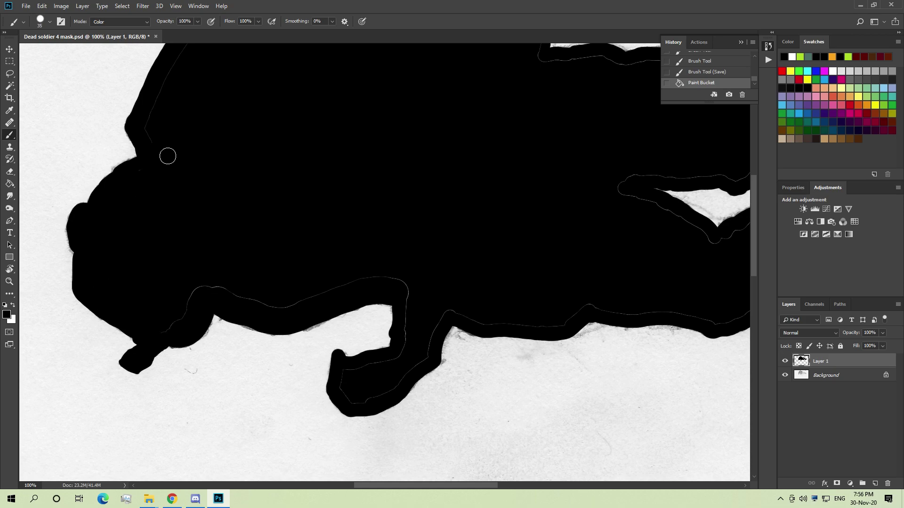
pyautogui.click(166, 333)
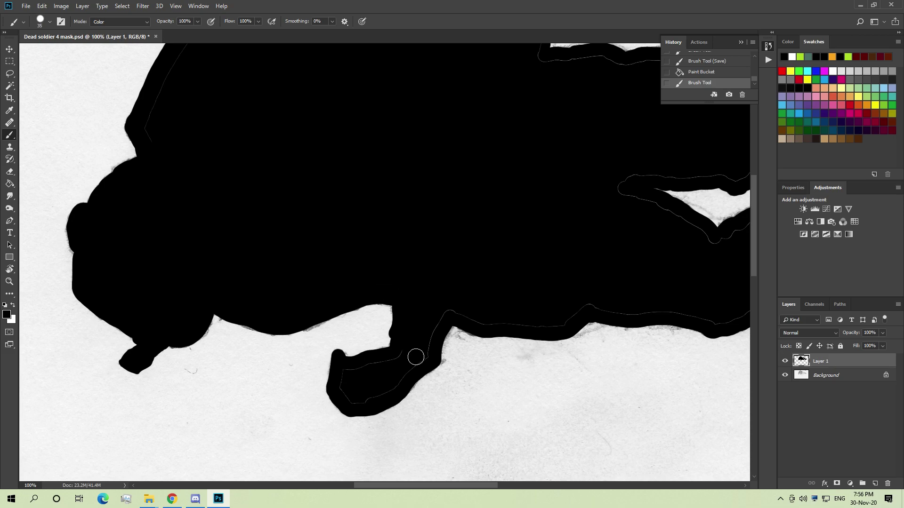
# Step: Paint over the thin seam around the hand and along the underside from the wrist toward the bent knee
pyautogui.moveTo(372, 409)
pyautogui.mouseDown()
pyautogui.moveTo(414, 384)
pyautogui.moveTo(460, 318)
pyautogui.moveTo(501, 331)
pyautogui.mouseUp()
pyautogui.moveTo(561, 333); pyautogui.dragTo(613, 313)
pyautogui.moveTo(672, 319); pyautogui.dragTo(710, 321)
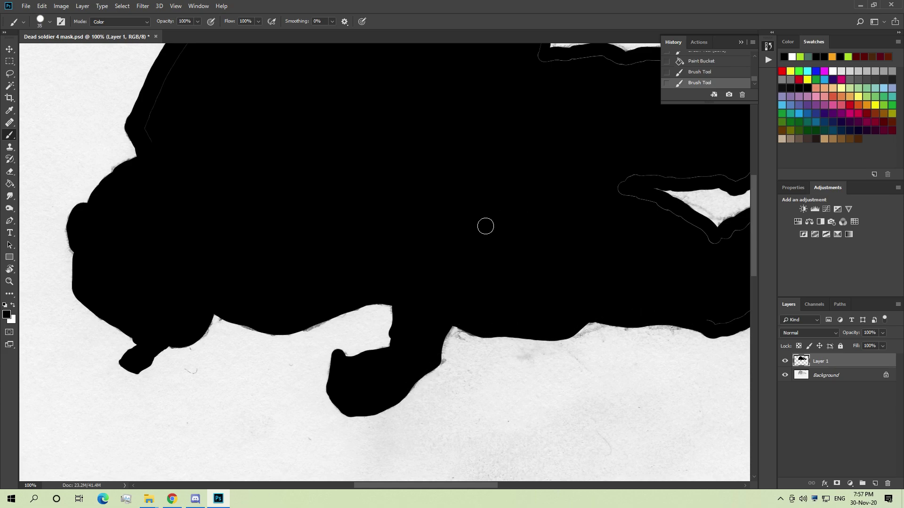
pyautogui.scroll(4, 486, 222)
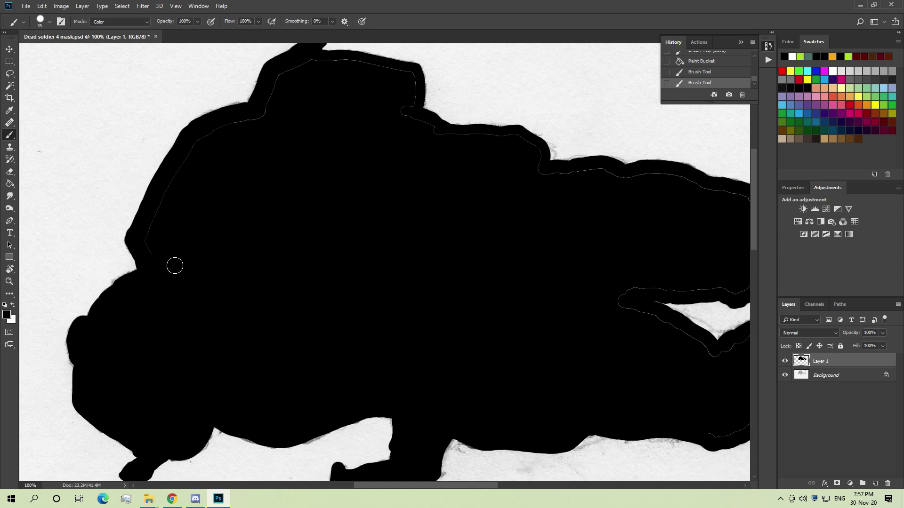
# Step: Paint over the thin seam along the soldier's back, around the backpack and across the hip toward the thigh
pyautogui.moveTo(170, 273); pyautogui.dragTo(158, 254)
pyautogui.moveTo(236, 138); pyautogui.dragTo(278, 125)
pyautogui.scroll(1, 275, 205)
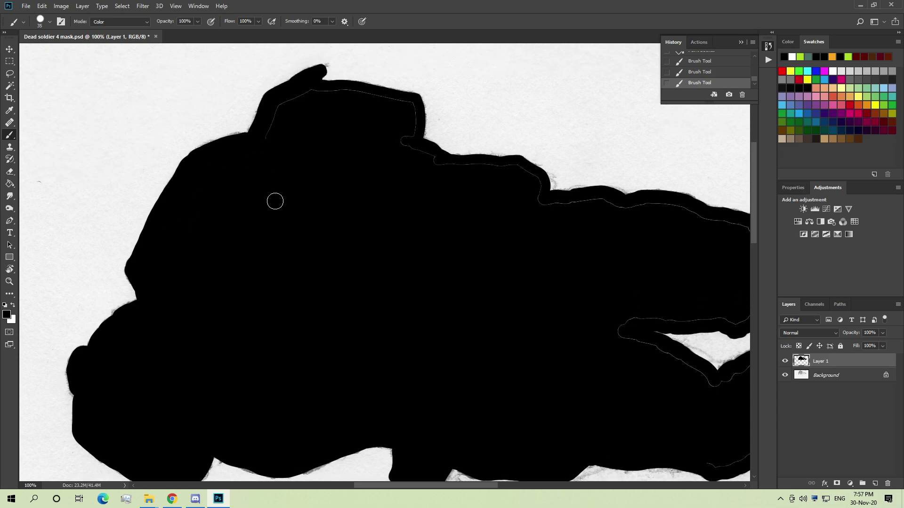
pyautogui.moveTo(326, 101); pyautogui.dragTo(405, 112)
pyautogui.moveTo(495, 178); pyautogui.dragTo(530, 182)
pyautogui.moveTo(547, 214); pyautogui.dragTo(635, 222)
# Step: Paint over the thin seam surrounding the small open gap between the legs
pyautogui.scroll(-2, 572, 264)
pyautogui.hscroll(1, 563, 268)
pyautogui.hscroll(3, 560, 268)
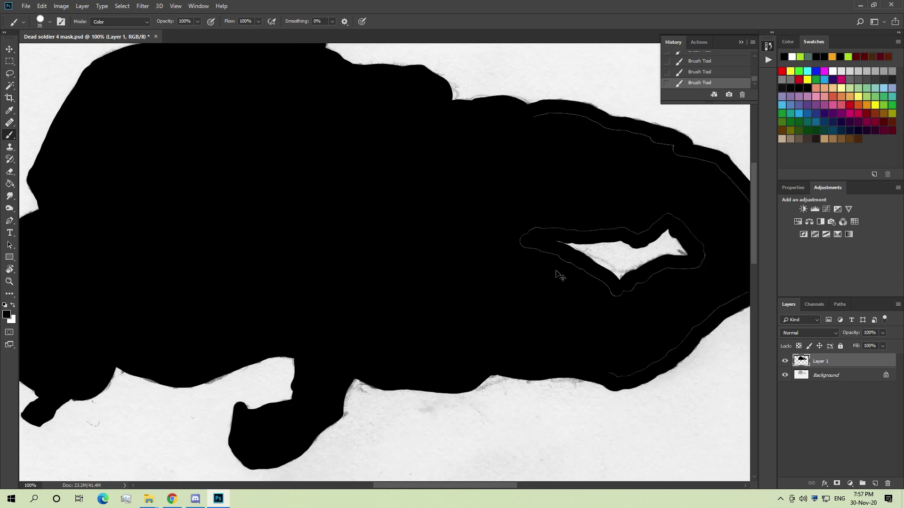
pyautogui.moveTo(478, 262); pyautogui.dragTo(511, 285)
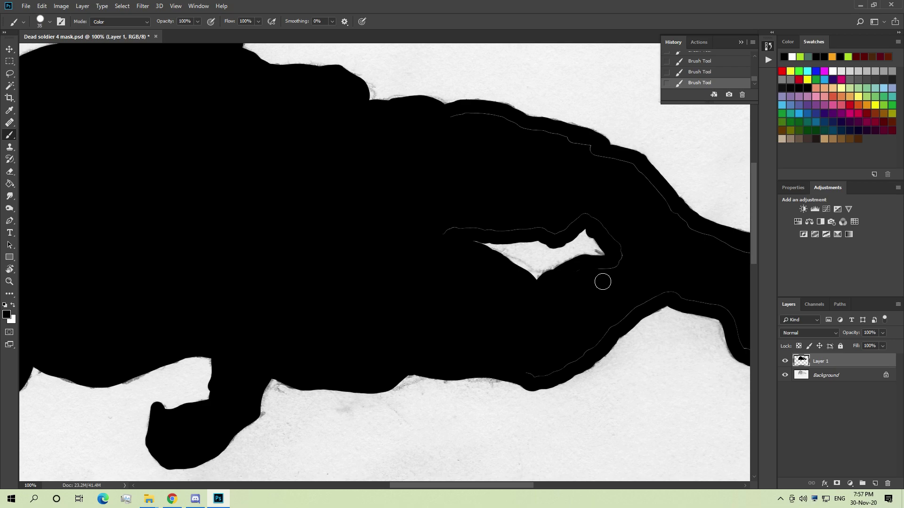
pyautogui.moveTo(632, 261)
pyautogui.mouseDown()
pyautogui.moveTo(607, 221)
pyautogui.moveTo(554, 242)
pyautogui.moveTo(460, 234)
pyautogui.mouseUp()
# Step: Paint over the seam along the underside of the leg, around the boots and back up the shin to the knee
pyautogui.hscroll(5, 443, 242)
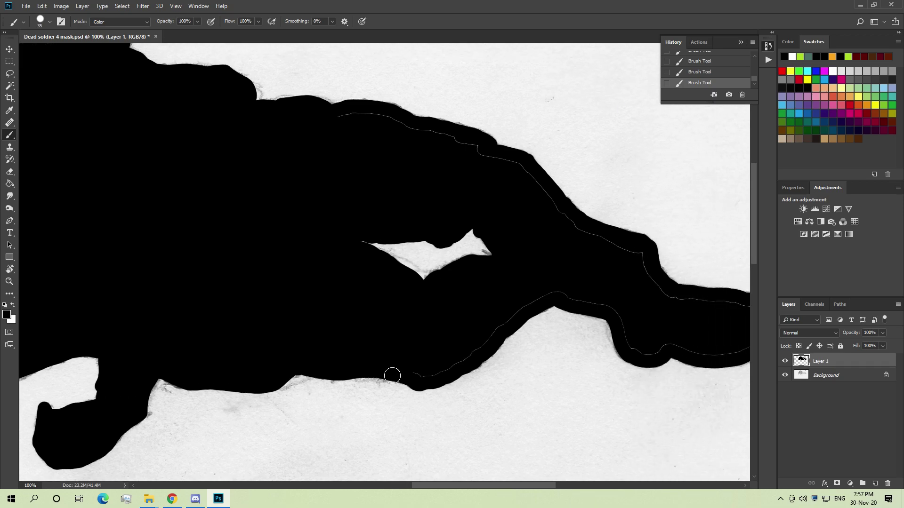
pyautogui.moveTo(436, 382)
pyautogui.mouseDown()
pyautogui.moveTo(506, 329)
pyautogui.moveTo(560, 305)
pyautogui.mouseUp()
pyautogui.moveTo(647, 362); pyautogui.dragTo(700, 345)
pyautogui.hscroll(4, 700, 345)
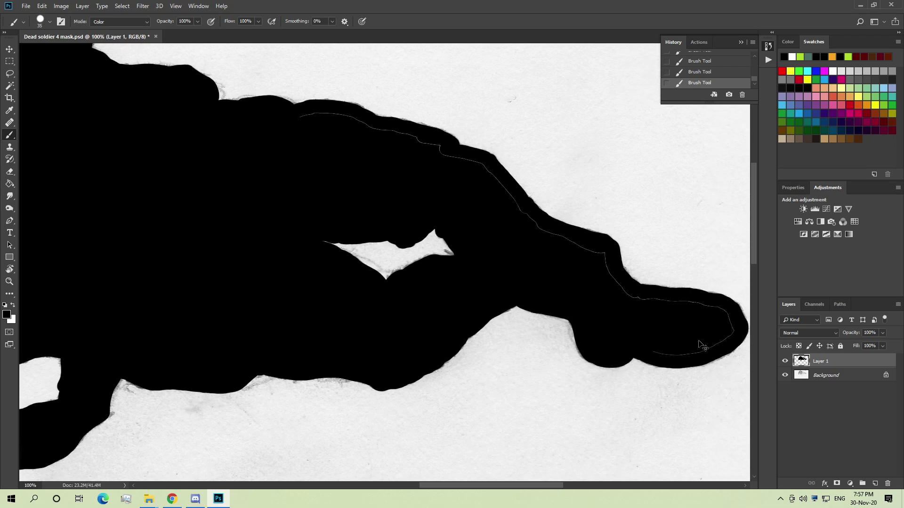
pyautogui.moveTo(616, 361)
pyautogui.mouseDown()
pyautogui.moveTo(672, 355)
pyautogui.moveTo(687, 345)
pyautogui.moveTo(683, 326)
pyautogui.moveTo(584, 307)
pyautogui.mouseUp()
pyautogui.moveTo(556, 264)
pyautogui.mouseDown()
pyautogui.moveTo(511, 244)
pyautogui.moveTo(412, 169)
pyautogui.moveTo(434, 178)
pyautogui.mouseUp()
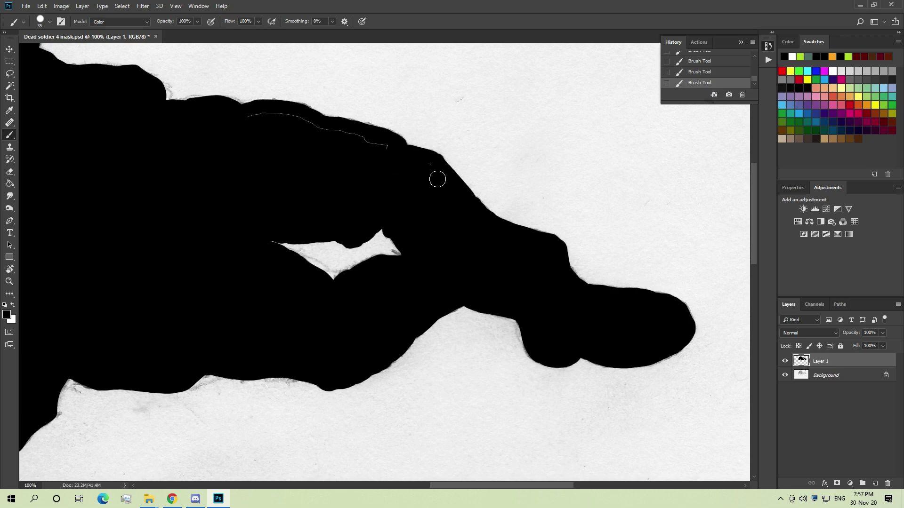
# Step: Paint over the remaining seam along the top of the thigh and check the whole silhouette for gaps
pyautogui.scroll(2, 462, 223)
pyautogui.moveTo(261, 172); pyautogui.dragTo(377, 194)
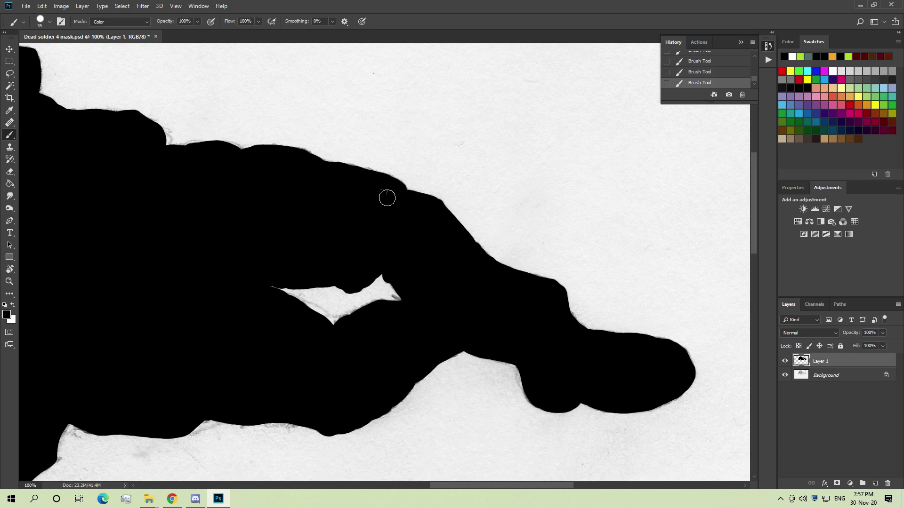
pyautogui.hotkey('ctrl', '-')
pyautogui.hotkey('ctrl', '-')
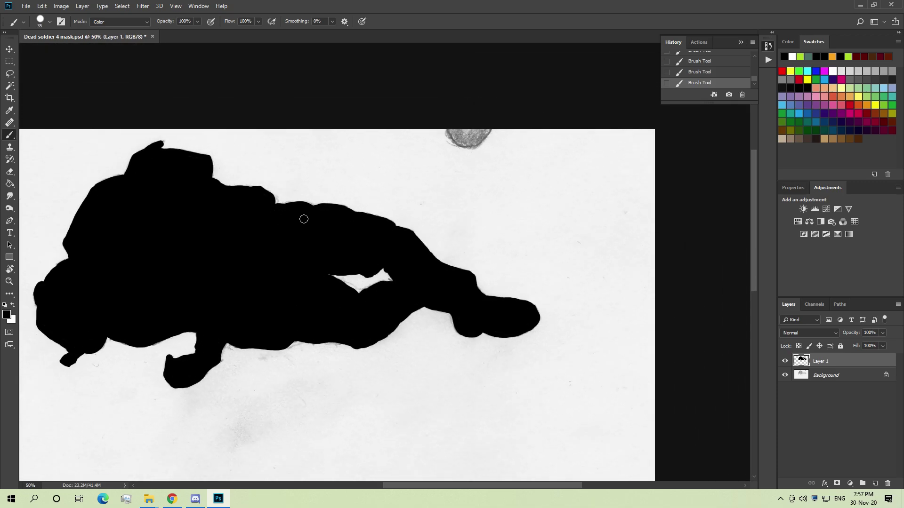
pyautogui.hotkey('ctrl', '+')
pyautogui.hotkey('ctrl', '+')
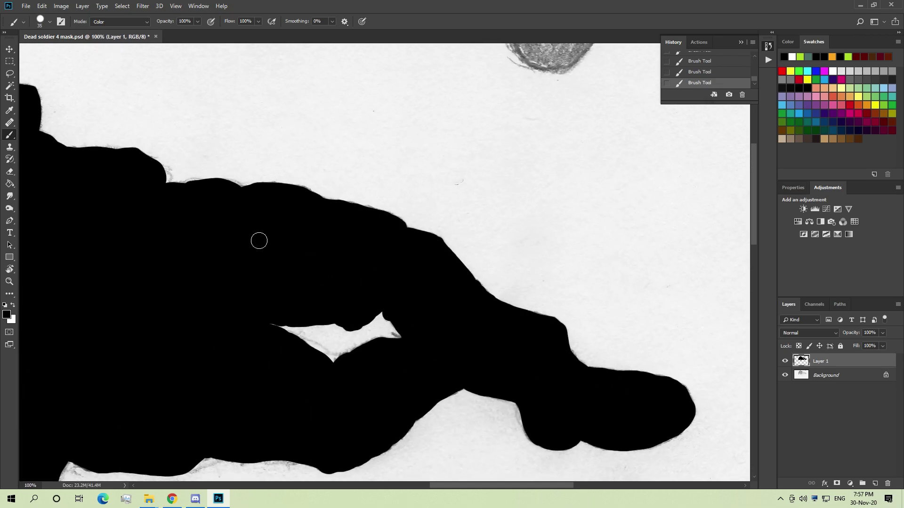
pyautogui.moveTo(234, 238); pyautogui.dragTo(357, 245)
# Step: Crop the canvas more closely around the black soldier silhouette and save the document
pyautogui.click(133, 22)
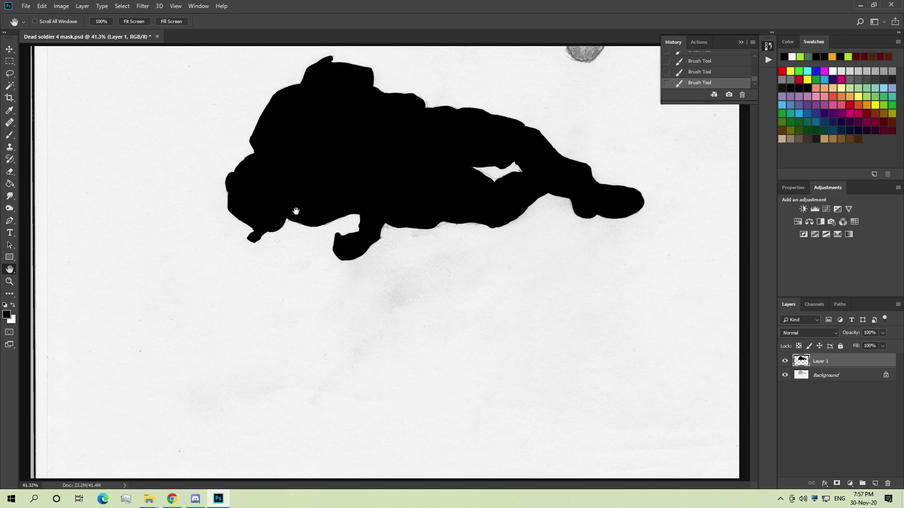
pyautogui.click(106, 22)
pyautogui.click(175, 22)
pyautogui.click(140, 21)
pyautogui.hotkey('ctrl', '-')
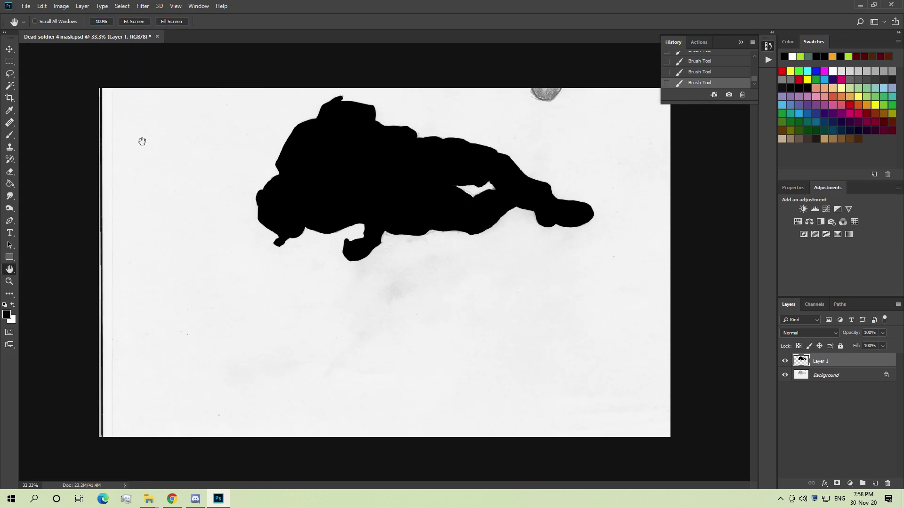
pyautogui.press('c')
pyautogui.moveTo(83, 257); pyautogui.dragTo(163, 263)
pyautogui.moveTo(391, 441); pyautogui.dragTo(390, 379)
pyautogui.moveTo(605, 264); pyautogui.dragTo(589, 264)
pyautogui.press('Return')
pyautogui.hotkey('ctrl', 's')
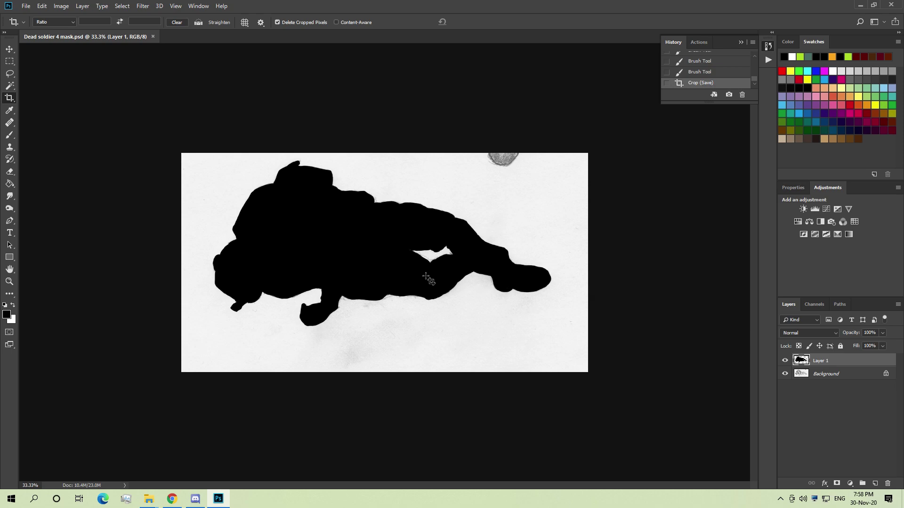
# Step: Close the finished document and open IMG_20201130_0004.jpg from the Contest documents folder in Adobe Photoshop CC 2018
pyautogui.click(152, 37)
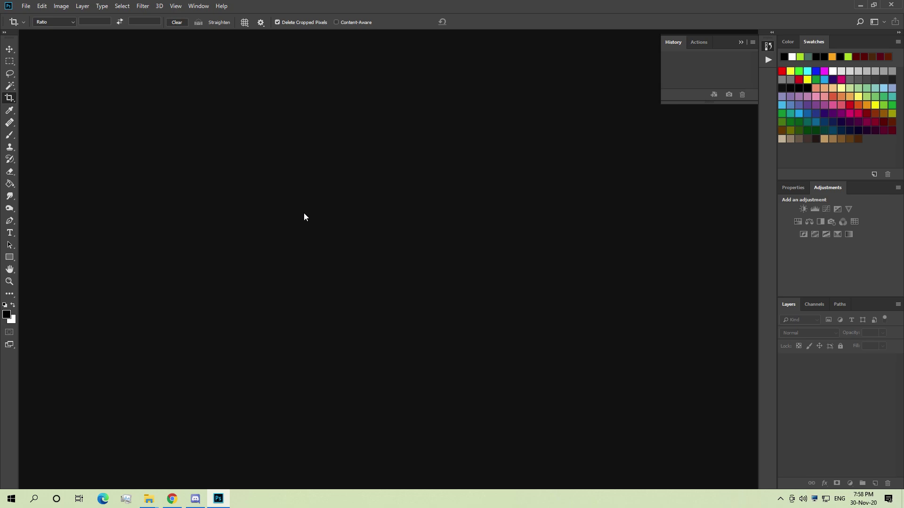
pyautogui.moveTo(150, 501)
pyautogui.click(104, 452)
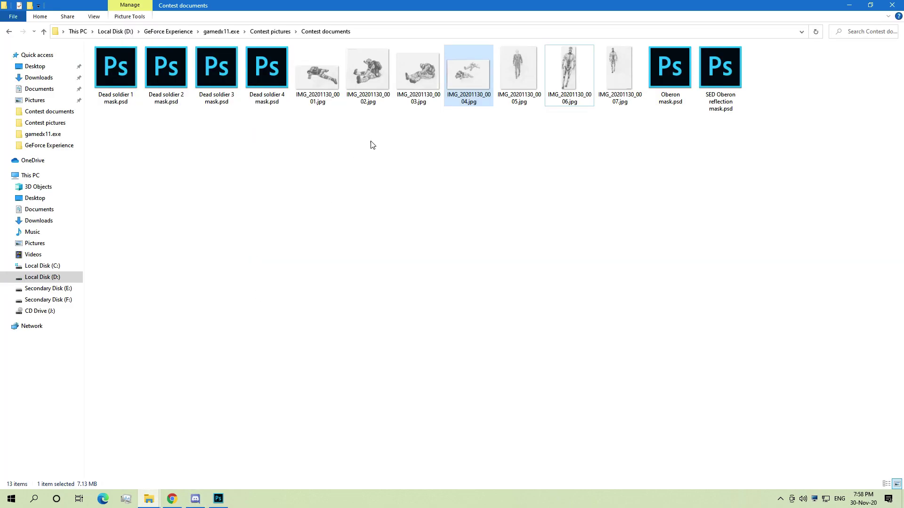
pyautogui.rightClick(464, 86)
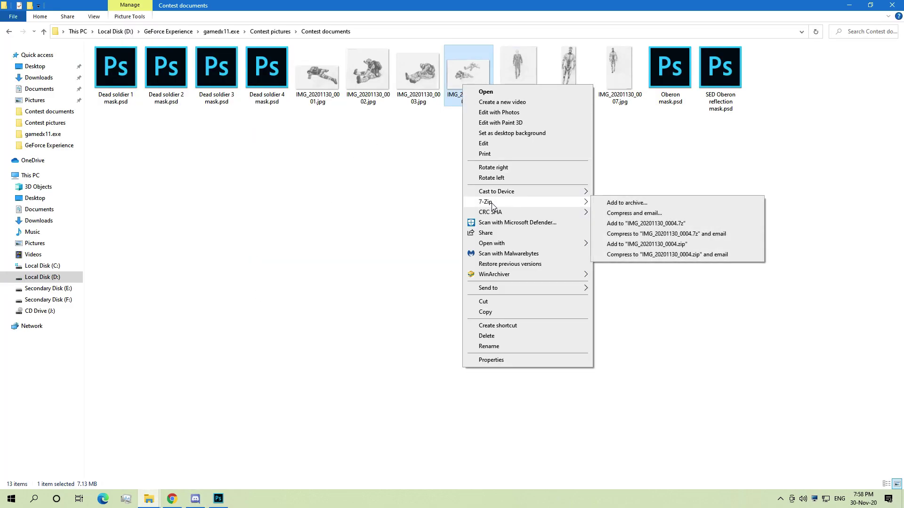
pyautogui.moveTo(507, 242)
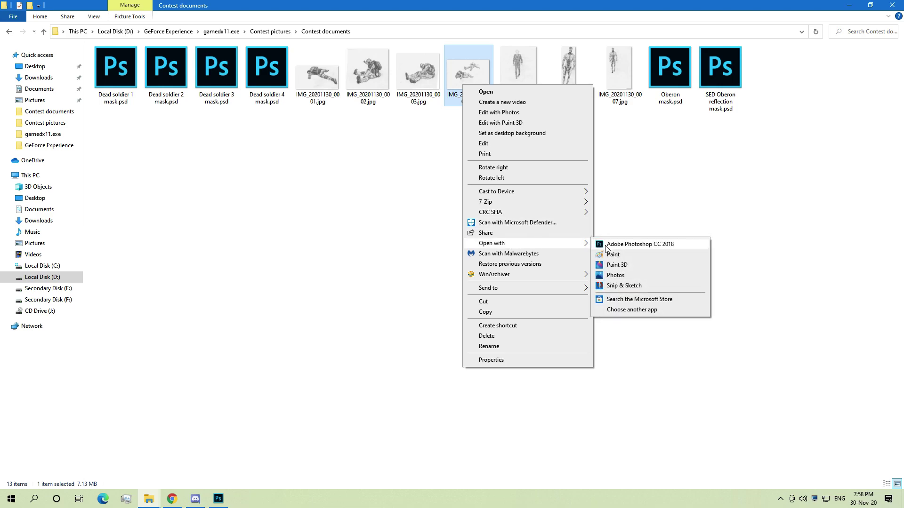
pyautogui.click(607, 245)
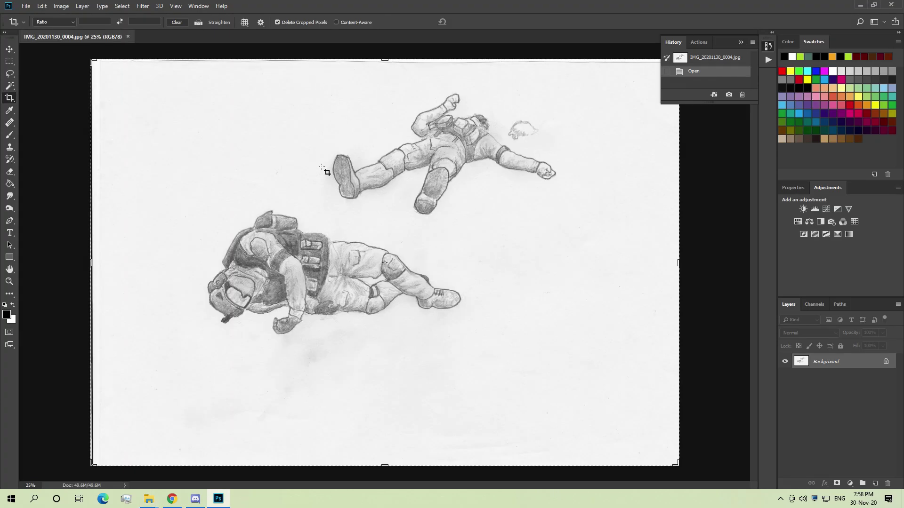
# Step: Crop the scan to the upper soldier lying on his back and add a new layer
pyautogui.moveTo(89, 470); pyautogui.dragTo(207, 348)
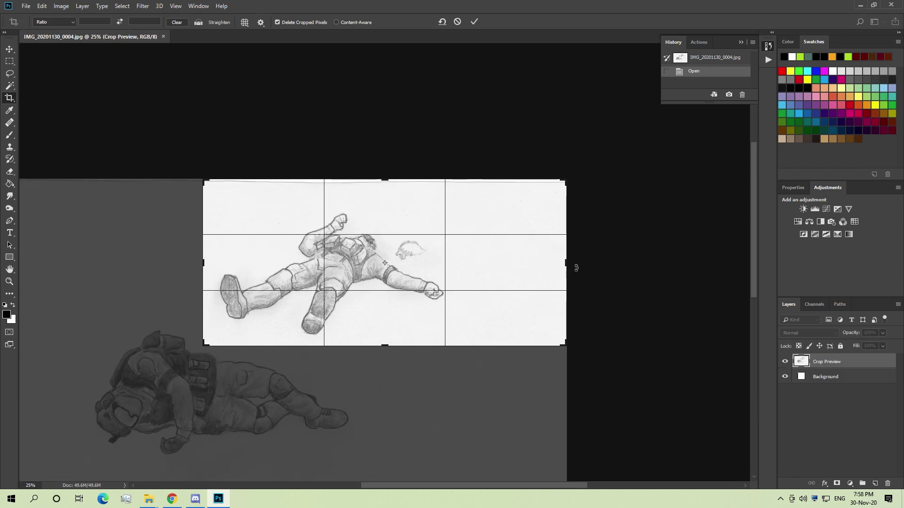
pyautogui.moveTo(565, 272); pyautogui.dragTo(517, 270)
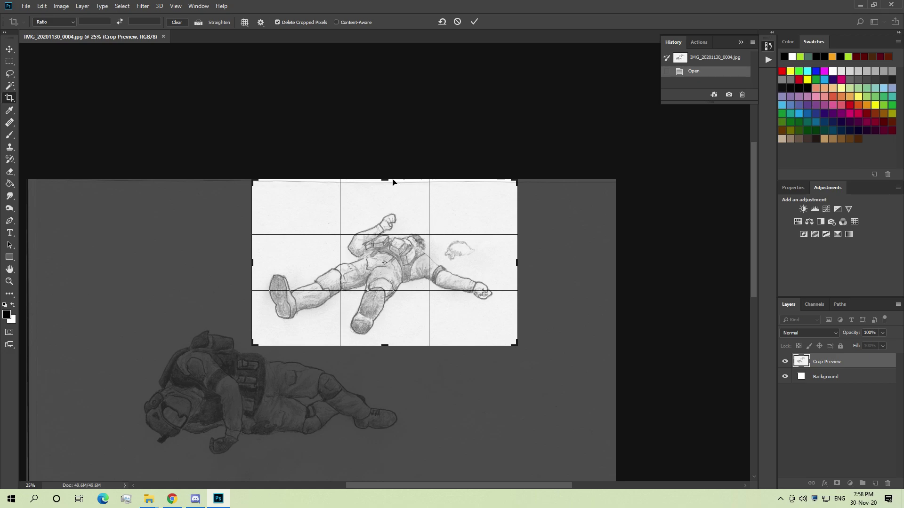
pyautogui.moveTo(389, 184); pyautogui.dragTo(390, 188)
pyautogui.press('Return')
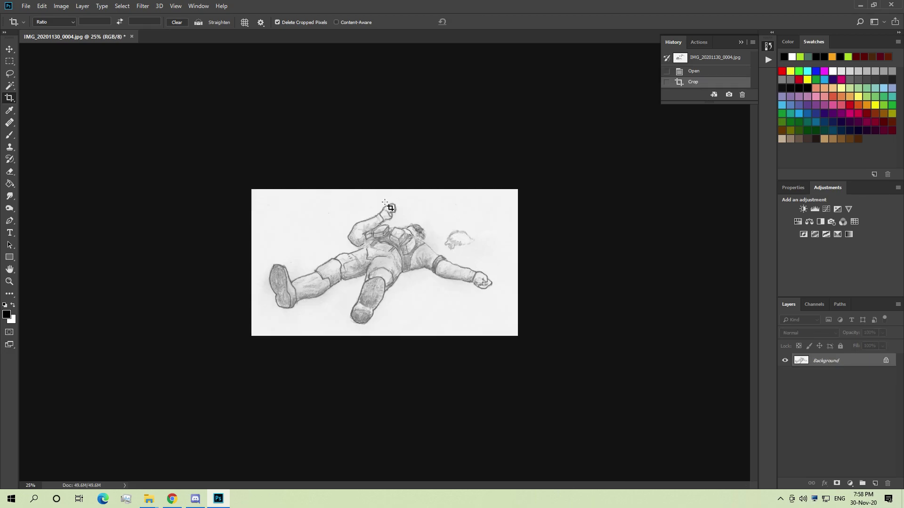
pyautogui.click(875, 483)
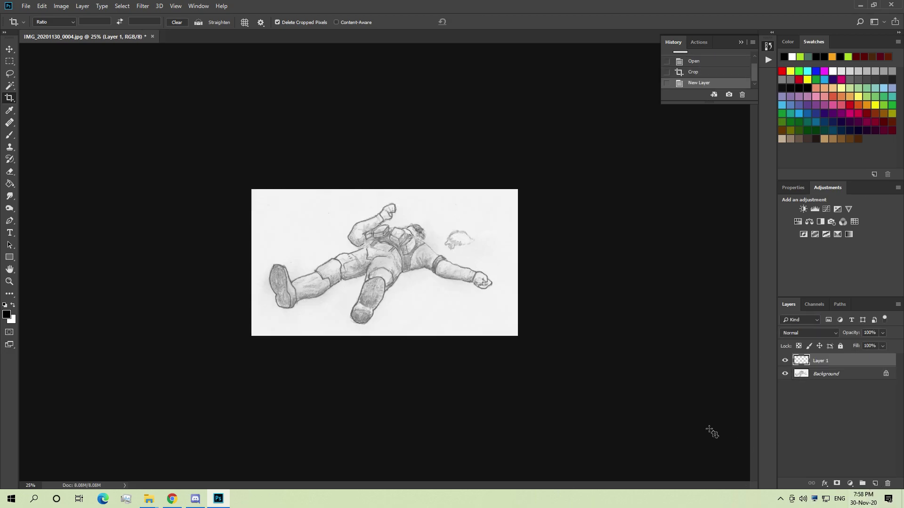
# Step: Save the document as a Photoshop file named "Dead soldier 5 mask" in the Contest documents folder
pyautogui.hotkey('ctrl', 'shift', 's')
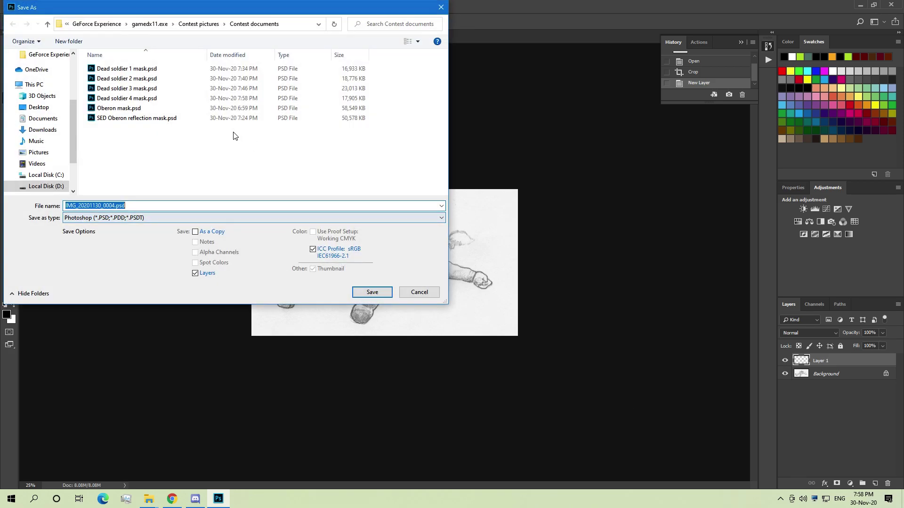
pyautogui.click(170, 99)
pyautogui.doubleClick(150, 208)
pyautogui.press('BackSpace')
pyautogui.press('BackSpace')
pyautogui.press('BackSpace')
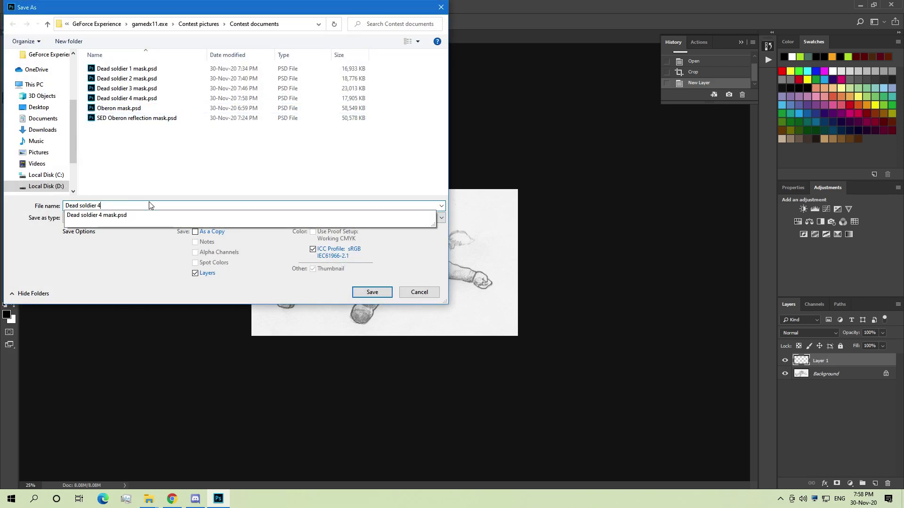
pyautogui.write('5')
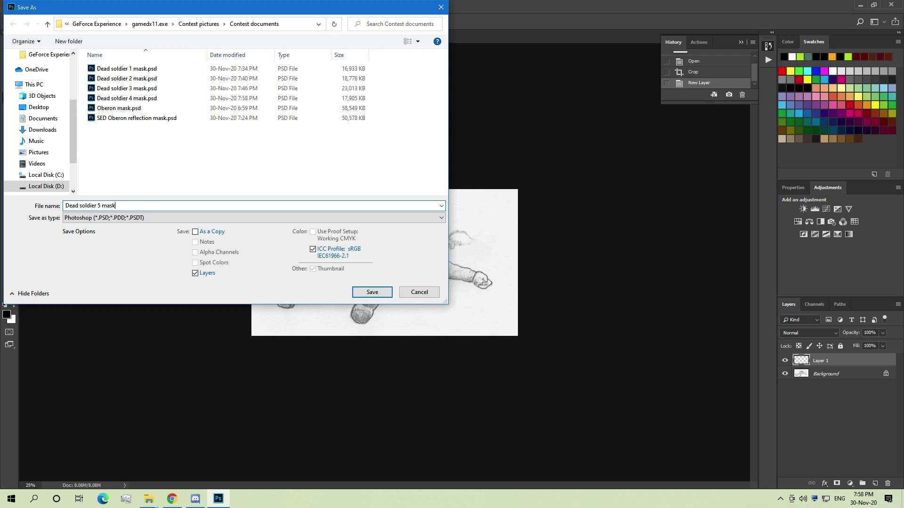
pyautogui.write(' mask')
pyautogui.press('Return')
pyautogui.press('Return')
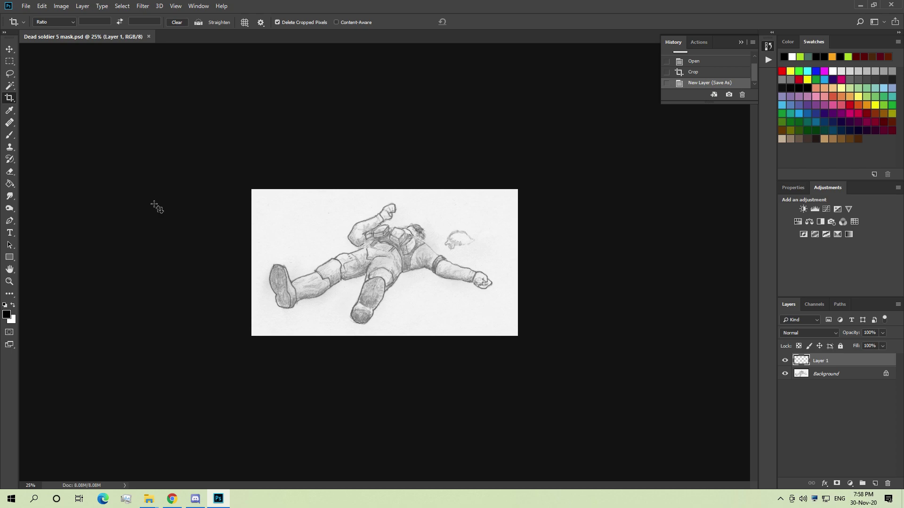
# Step: Trace the lower edge of the outstretched leg with a black brush from the ankle to the other leg's thigh
pyautogui.hotkey('ctrl', '+')
pyautogui.hotkey('ctrl', '+')
pyautogui.hotkey('ctrl', '+')
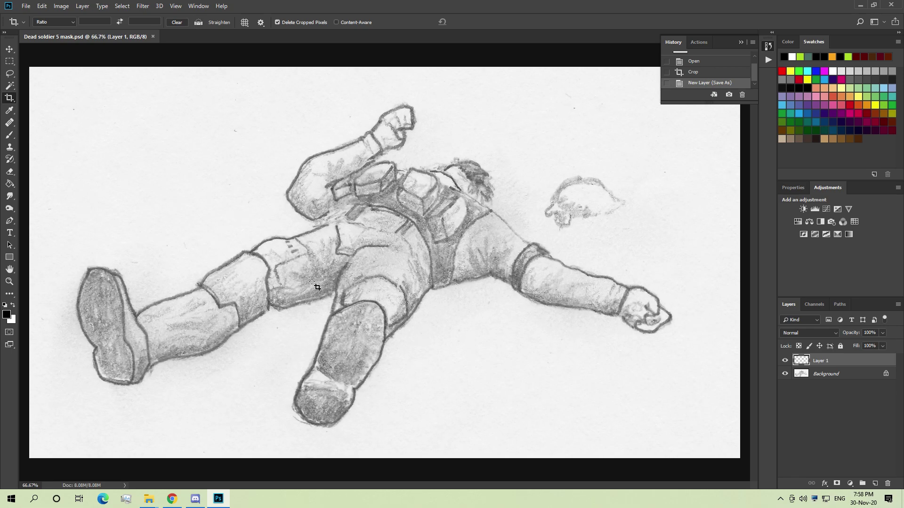
pyautogui.hotkey('ctrl', '+')
pyautogui.hscroll(-5, 315, 281)
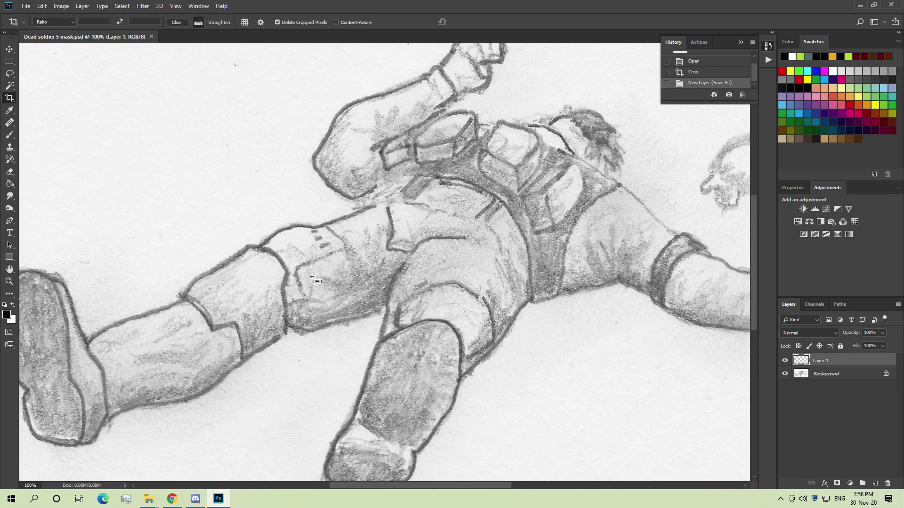
pyautogui.press('b')
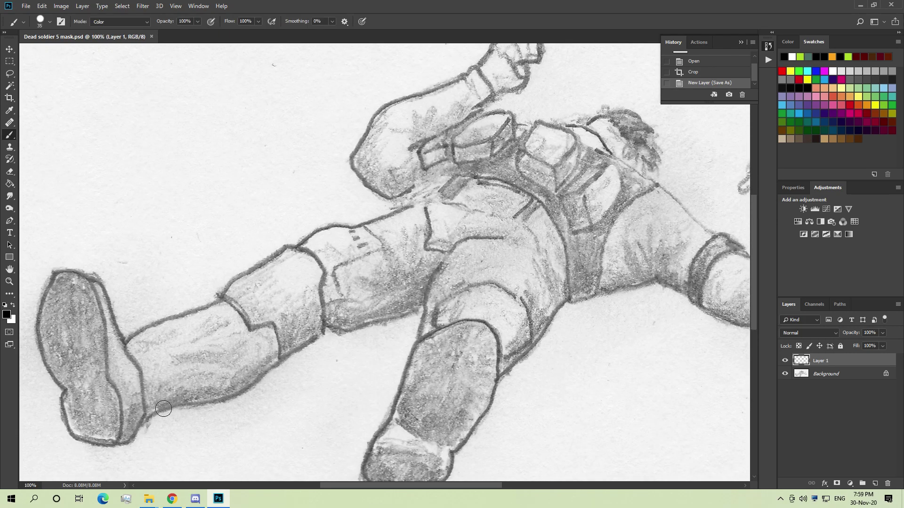
pyautogui.moveTo(146, 422)
pyautogui.mouseDown()
pyautogui.moveTo(162, 397)
pyautogui.moveTo(146, 420)
pyautogui.moveTo(168, 405)
pyautogui.moveTo(194, 408)
pyautogui.moveTo(249, 390)
pyautogui.moveTo(335, 326)
pyautogui.moveTo(353, 366)
pyautogui.moveTo(346, 317)
pyautogui.moveTo(319, 313)
pyautogui.moveTo(348, 337)
pyautogui.moveTo(422, 308)
pyautogui.mouseUp()
pyautogui.hotkey('ctrl', 'z')
pyautogui.hotkey('ctrl', 'shift', 'z')
pyautogui.press('e')
pyautogui.press('b')
# Step: Trace the upper edge of the outstretched leg in black from the ankle over the knee to the hip
pyautogui.moveTo(127, 352)
pyautogui.mouseDown()
pyautogui.moveTo(184, 321)
pyautogui.moveTo(225, 324)
pyautogui.moveTo(233, 310)
pyautogui.mouseUp()
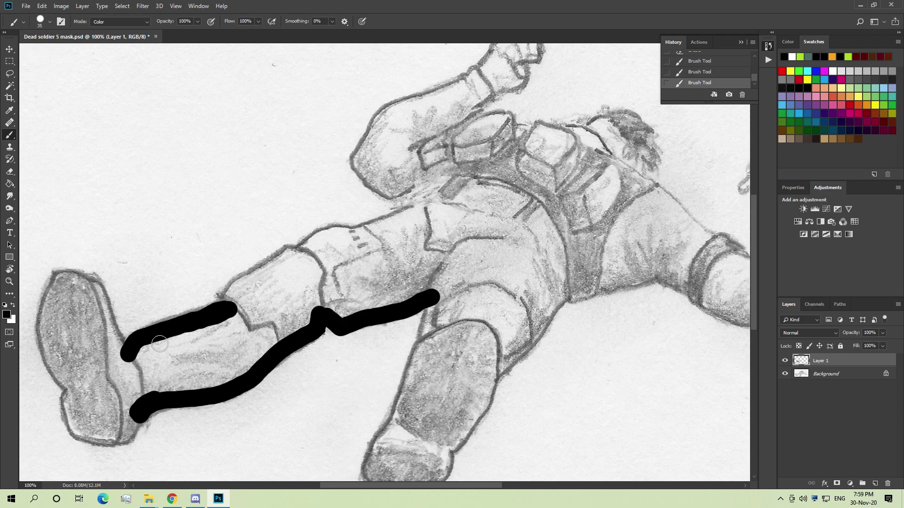
pyautogui.moveTo(235, 314)
pyautogui.mouseDown()
pyautogui.moveTo(297, 263)
pyautogui.moveTo(311, 269)
pyautogui.moveTo(301, 263)
pyautogui.moveTo(360, 231)
pyautogui.mouseUp()
pyautogui.hotkey('ctrl', 'z')
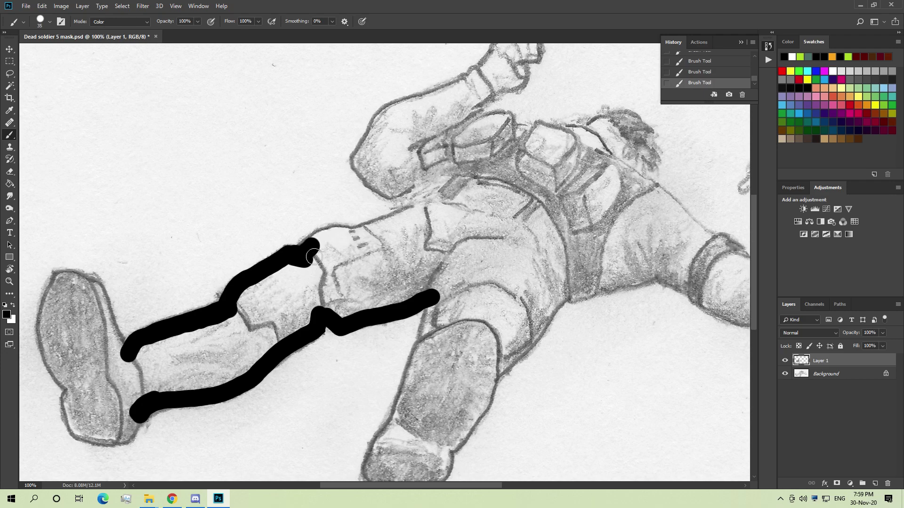
pyautogui.moveTo(317, 257)
pyautogui.mouseDown()
pyautogui.moveTo(341, 235)
pyautogui.moveTo(371, 254)
pyautogui.mouseUp()
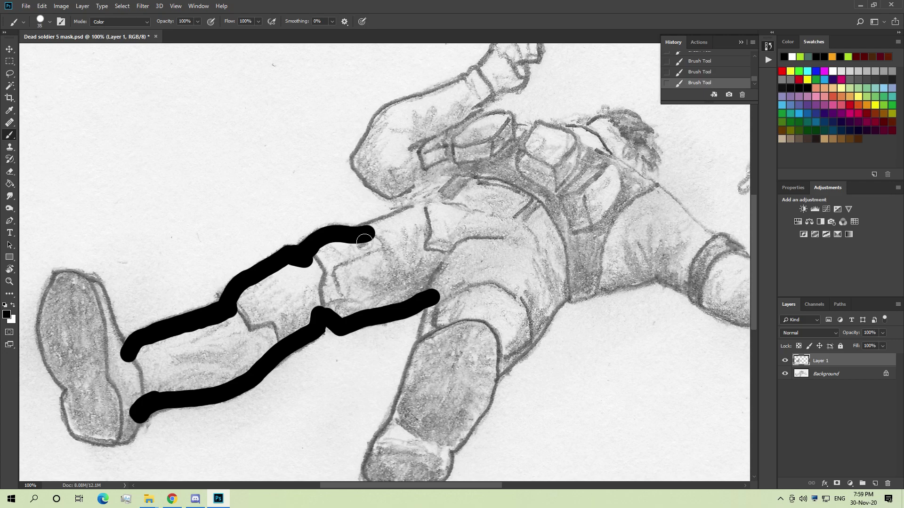
pyautogui.moveTo(369, 243); pyautogui.dragTo(416, 223)
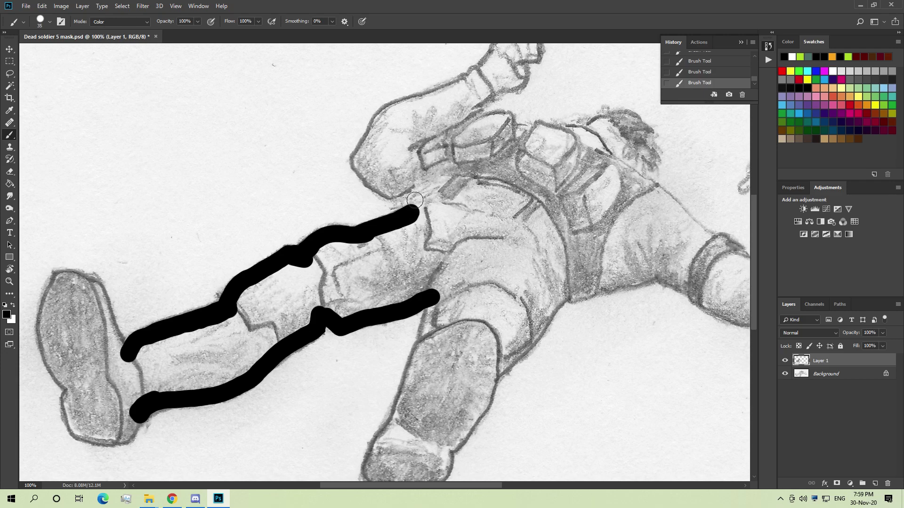
# Step: Continue the black outline from the hip to the bent elbow and along the outer forearm to the wrist
pyautogui.moveTo(418, 213)
pyautogui.mouseDown()
pyautogui.moveTo(415, 205)
pyautogui.moveTo(433, 200)
pyautogui.moveTo(404, 224)
pyautogui.moveTo(422, 209)
pyautogui.moveTo(420, 200)
pyautogui.mouseUp()
pyautogui.moveTo(361, 165)
pyautogui.mouseDown()
pyautogui.moveTo(399, 202)
pyautogui.moveTo(416, 194)
pyautogui.moveTo(400, 213)
pyautogui.mouseUp()
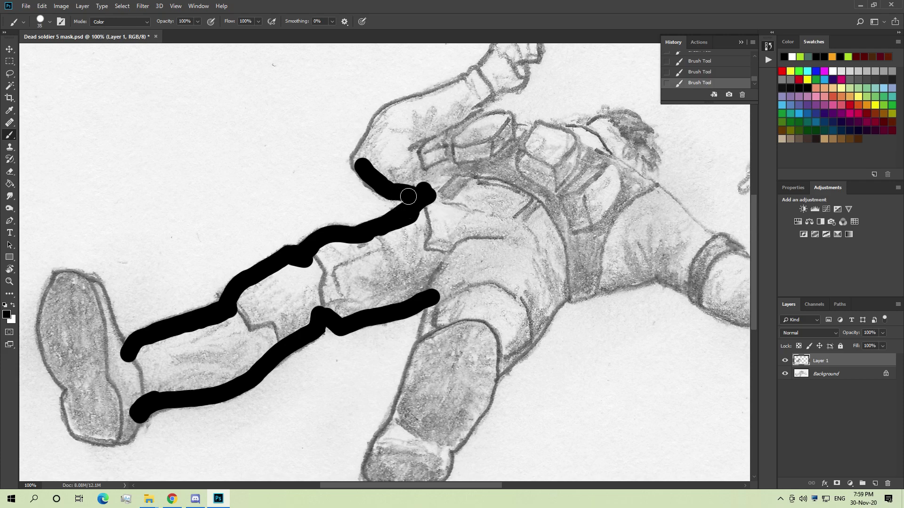
pyautogui.moveTo(366, 246); pyautogui.dragTo(400, 228)
pyautogui.scroll(3, 343, 246)
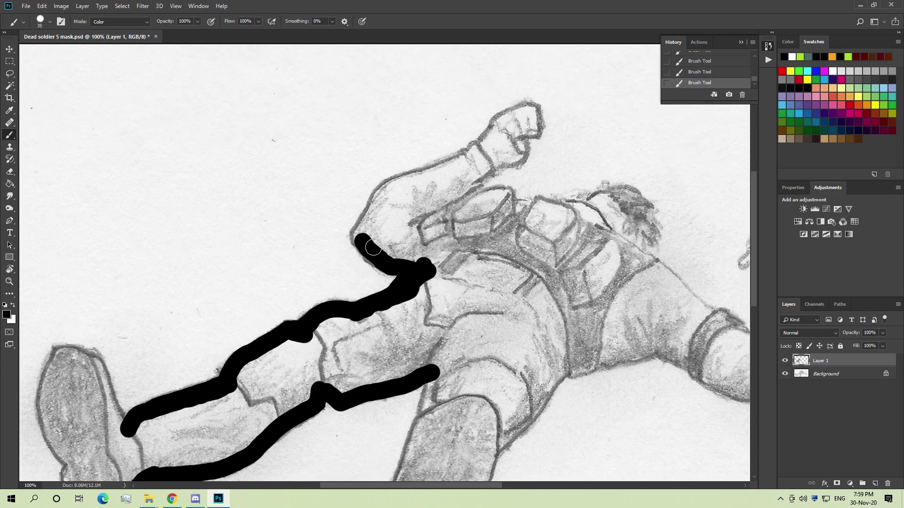
pyautogui.moveTo(368, 247)
pyautogui.mouseDown()
pyautogui.moveTo(361, 236)
pyautogui.moveTo(400, 188)
pyautogui.moveTo(469, 173)
pyautogui.moveTo(469, 159)
pyautogui.moveTo(463, 178)
pyautogui.mouseUp()
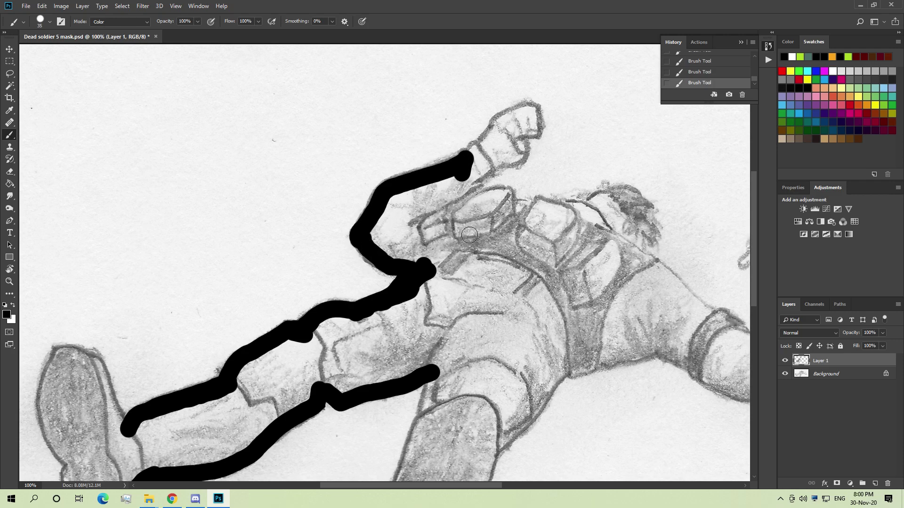
# Step: Trace around the heel of the outstretched leg's boot in black, from the lower ankle to the narrow waist of the sole
pyautogui.scroll(-2, 447, 302)
pyautogui.scroll(-6, 447, 302)
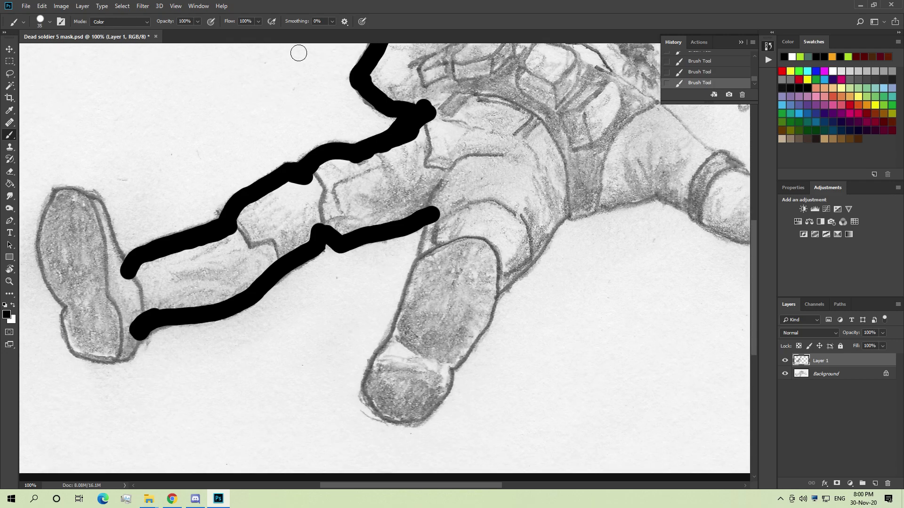
pyautogui.press('h')
pyautogui.moveTo(274, 341); pyautogui.dragTo(402, 339)
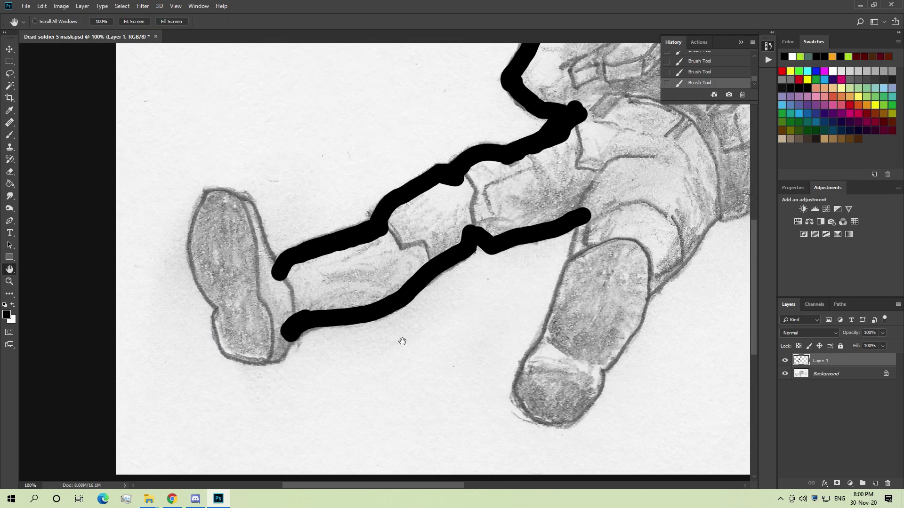
pyautogui.hotkey('ctrl', '+')
pyautogui.moveTo(201, 311); pyautogui.dragTo(279, 305)
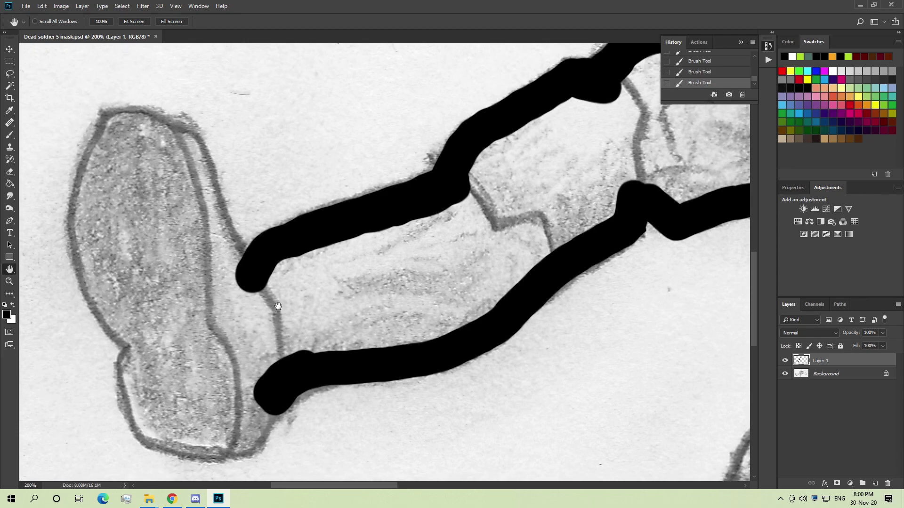
pyautogui.press('b')
pyautogui.moveTo(140, 357)
pyautogui.mouseDown()
pyautogui.moveTo(141, 414)
pyautogui.moveTo(192, 459)
pyautogui.moveTo(191, 449)
pyautogui.moveTo(259, 445)
pyautogui.moveTo(282, 422)
pyautogui.moveTo(218, 457)
pyautogui.mouseUp()
pyautogui.hotkey('ctrl', 'z')
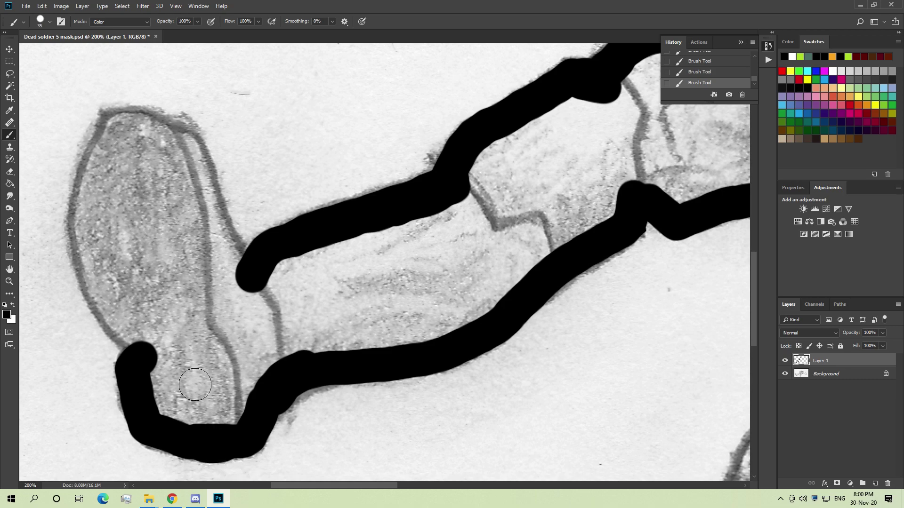
# Step: Continue the black outline from the waist of the sole around the toe and back to the outstretched leg's upper ankle
pyautogui.scroll(1, 198, 376)
pyautogui.moveTo(120, 196)
pyautogui.mouseDown()
pyautogui.moveTo(101, 241)
pyautogui.moveTo(101, 286)
pyautogui.moveTo(126, 349)
pyautogui.moveTo(164, 395)
pyautogui.moveTo(122, 351)
pyautogui.moveTo(106, 299)
pyautogui.moveTo(122, 206)
pyautogui.moveTo(148, 173)
pyautogui.moveTo(137, 173)
pyautogui.moveTo(194, 184)
pyautogui.moveTo(257, 312)
pyautogui.moveTo(232, 284)
pyautogui.moveTo(209, 201)
pyautogui.moveTo(191, 184)
pyautogui.moveTo(149, 172)
pyautogui.moveTo(252, 317)
pyautogui.moveTo(182, 203)
pyautogui.moveTo(143, 189)
pyautogui.mouseUp()
pyautogui.hotkey('ctrl', 'z')
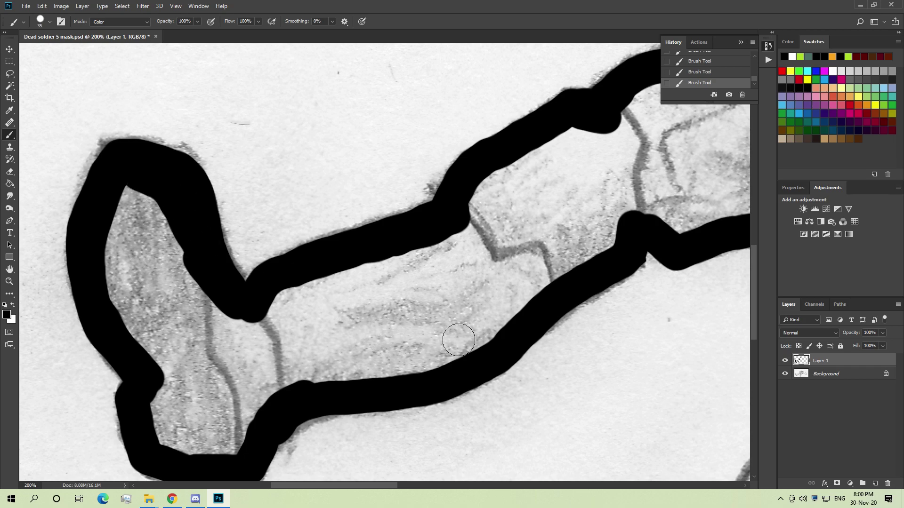
# Step: Trace the second boot in black around its heel and along the sole's outer edge toward the thigh
pyautogui.press('h')
pyautogui.moveTo(455, 340); pyautogui.dragTo(234, 442)
pyautogui.moveTo(404, 423); pyautogui.dragTo(315, 264)
pyautogui.moveTo(405, 365); pyautogui.dragTo(261, 355)
pyautogui.press('b')
pyautogui.moveTo(193, 406)
pyautogui.mouseDown()
pyautogui.moveTo(232, 464)
pyautogui.moveTo(267, 475)
pyautogui.moveTo(305, 464)
pyautogui.moveTo(293, 475)
pyautogui.moveTo(303, 472)
pyautogui.moveTo(349, 423)
pyautogui.moveTo(354, 369)
pyautogui.moveTo(375, 359)
pyautogui.moveTo(432, 286)
pyautogui.moveTo(450, 210)
pyautogui.moveTo(439, 246)
pyautogui.moveTo(447, 223)
pyautogui.mouseUp()
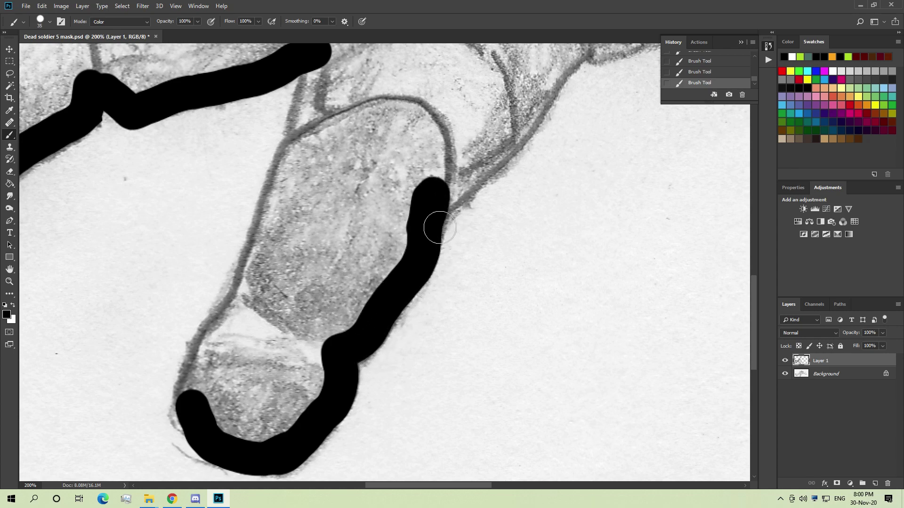
# Step: Trace the second boot's inner edge in black from the heel up to the outstretched leg's thigh line
pyautogui.moveTo(197, 408)
pyautogui.mouseDown()
pyautogui.moveTo(227, 358)
pyautogui.moveTo(262, 310)
pyautogui.moveTo(277, 254)
pyautogui.moveTo(262, 235)
pyautogui.mouseUp()
pyautogui.hotkey('ctrl', 'z')
pyautogui.moveTo(211, 408)
pyautogui.mouseDown()
pyautogui.moveTo(200, 377)
pyautogui.moveTo(202, 397)
pyautogui.moveTo(207, 360)
pyautogui.moveTo(246, 336)
pyautogui.moveTo(269, 235)
pyautogui.moveTo(333, 152)
pyautogui.moveTo(317, 135)
pyautogui.moveTo(330, 62)
pyautogui.mouseUp()
# Step: Trace the outer edge of the bent leg's thigh in black from the boot sole to the waist
pyautogui.scroll(3, 494, 288)
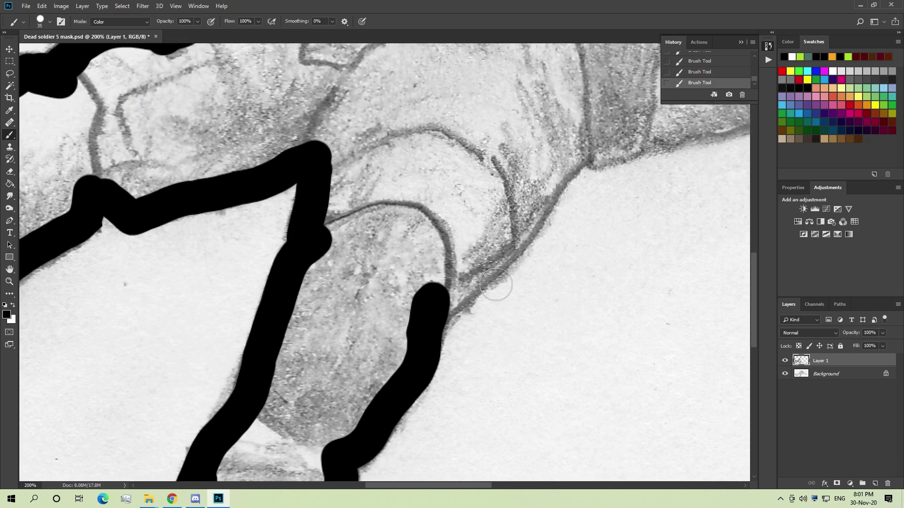
pyautogui.scroll(2, 576, 300)
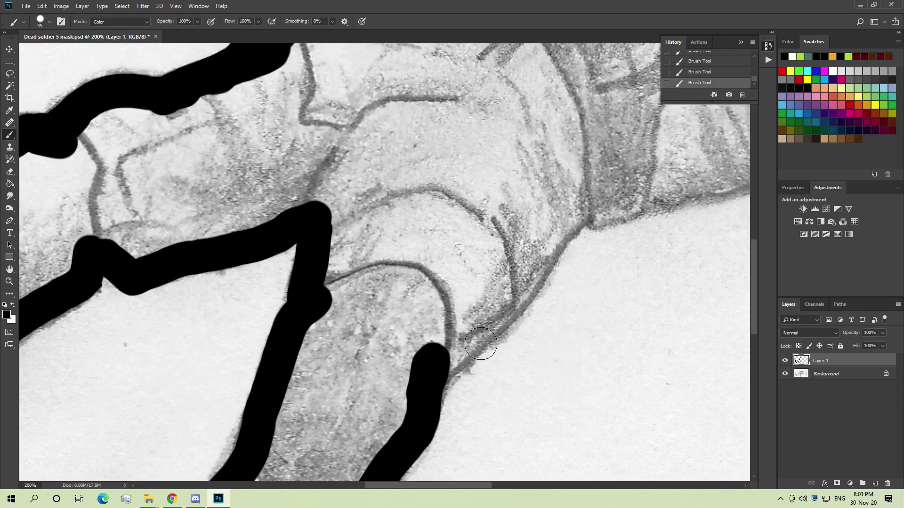
pyautogui.moveTo(451, 377)
pyautogui.mouseDown()
pyautogui.moveTo(462, 349)
pyautogui.moveTo(455, 356)
pyautogui.mouseUp()
pyautogui.moveTo(453, 392)
pyautogui.mouseDown()
pyautogui.moveTo(487, 341)
pyautogui.moveTo(527, 314)
pyautogui.moveTo(535, 276)
pyautogui.moveTo(528, 306)
pyautogui.moveTo(578, 243)
pyautogui.moveTo(588, 195)
pyautogui.mouseUp()
# Step: Continue the black outline from the waist along the torso's lower edge and past the sleeve cuff of the outstretched arm
pyautogui.scroll(3, 591, 228)
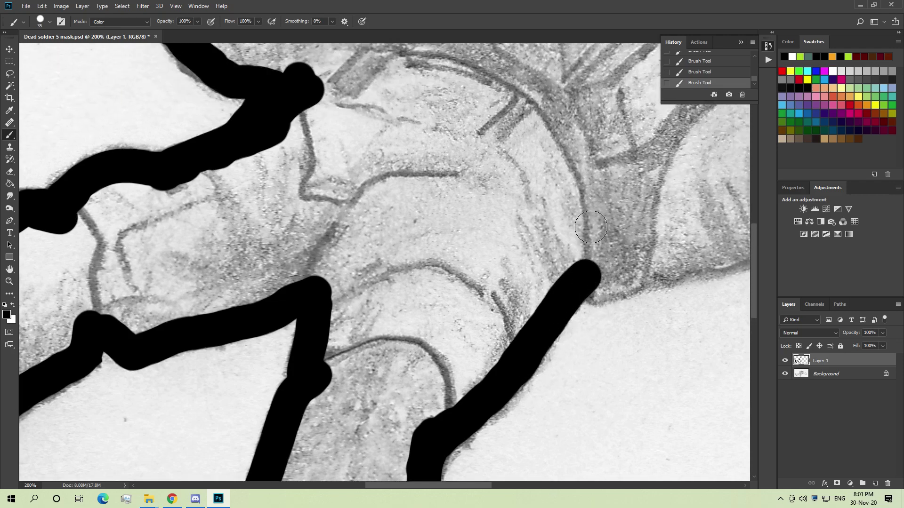
pyautogui.hscroll(4, 557, 250)
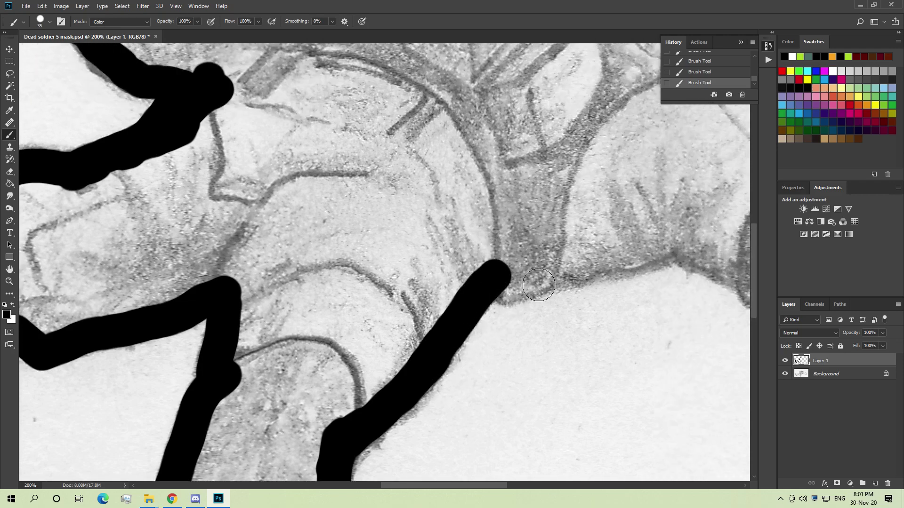
pyautogui.moveTo(524, 296)
pyautogui.mouseDown()
pyautogui.moveTo(578, 269)
pyautogui.moveTo(675, 264)
pyautogui.moveTo(691, 232)
pyautogui.mouseUp()
pyautogui.hscroll(5, 628, 251)
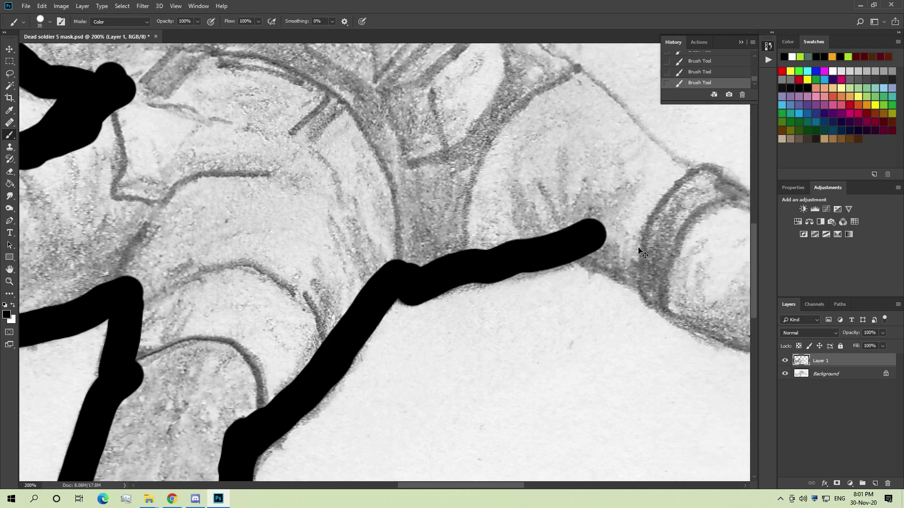
pyautogui.moveTo(586, 264)
pyautogui.mouseDown()
pyautogui.moveTo(653, 293)
pyautogui.moveTo(685, 330)
pyautogui.mouseUp()
pyautogui.hotkey('ctrl', 'z')
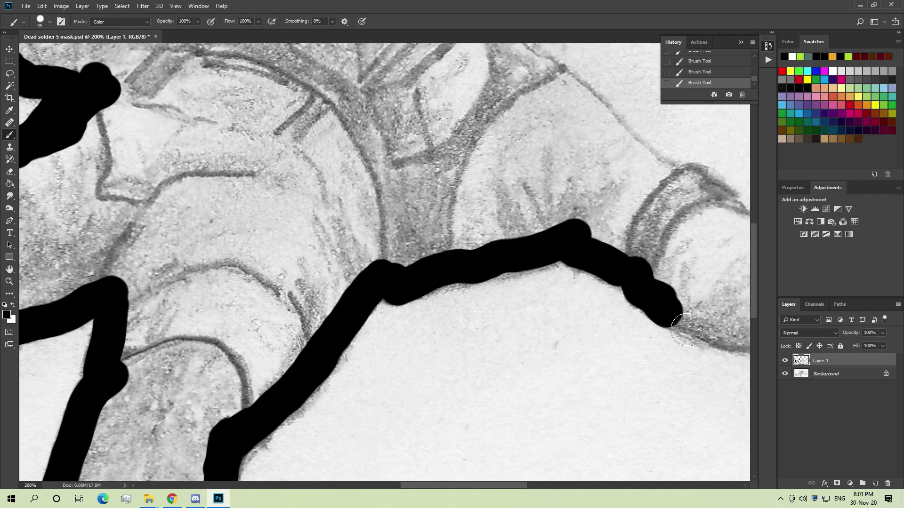
# Step: Trace the lower edge of the outstretched forearm in black from the sleeve cuff to the wrist
pyautogui.scroll(2, 549, 207)
pyautogui.scroll(-4, 549, 207)
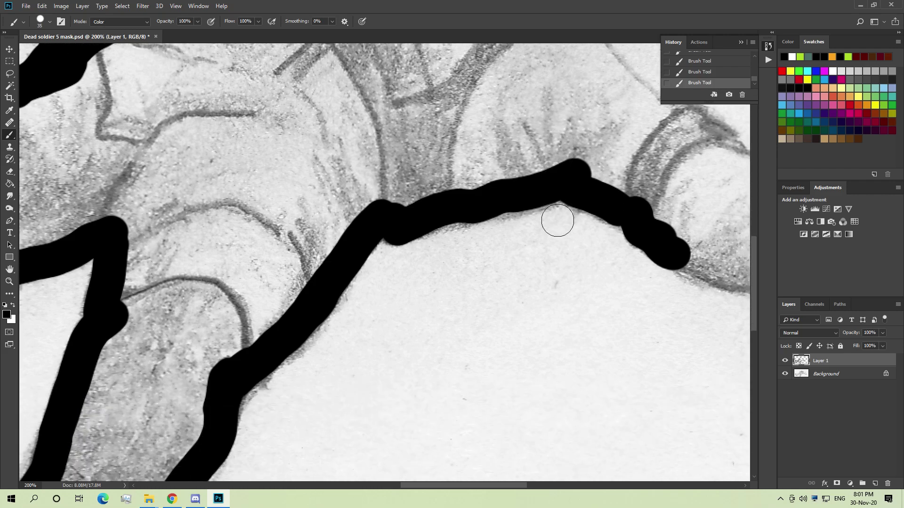
pyautogui.hscroll(6, 516, 210)
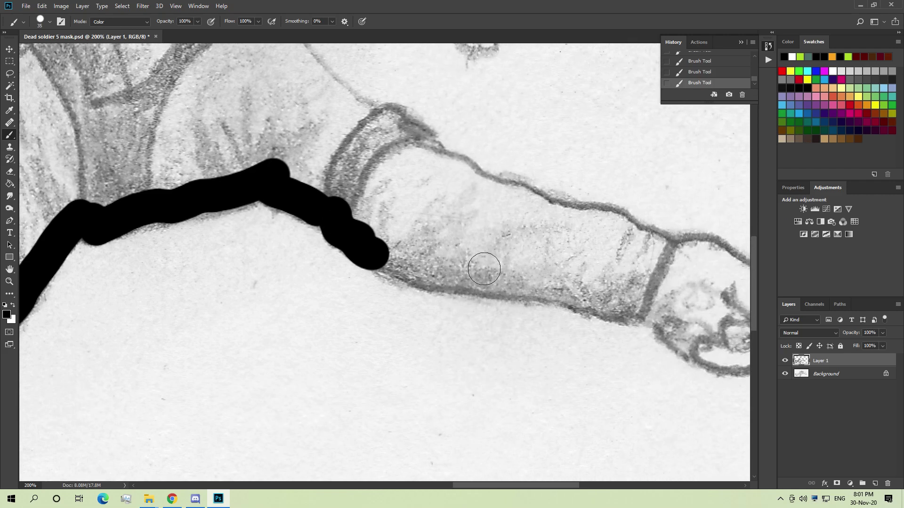
pyautogui.moveTo(397, 269)
pyautogui.mouseDown()
pyautogui.moveTo(388, 256)
pyautogui.moveTo(446, 289)
pyautogui.moveTo(693, 330)
pyautogui.mouseUp()
pyautogui.hotkey('ctrl', 'z')
pyautogui.hotkey('ctrl', 'shift', 'z')
# Step: Erase the excess black beneath the outstretched wrist and repaint that stretch of the lower forearm edge
pyautogui.press('e')
pyautogui.moveTo(640, 347)
pyautogui.mouseDown()
pyautogui.moveTo(584, 328)
pyautogui.moveTo(614, 355)
pyautogui.moveTo(571, 337)
pyautogui.mouseUp()
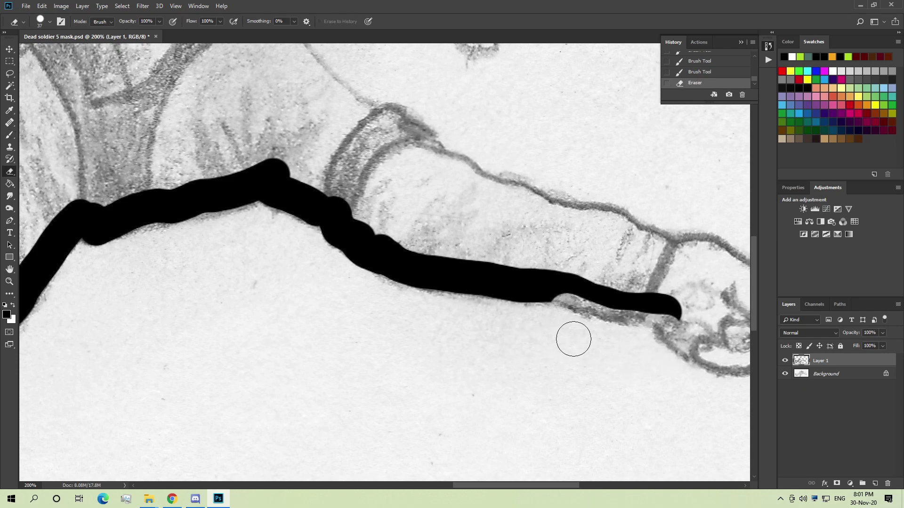
pyautogui.press('b')
pyautogui.moveTo(559, 303)
pyautogui.mouseDown()
pyautogui.moveTo(645, 323)
pyautogui.moveTo(637, 323)
pyautogui.moveTo(672, 317)
pyautogui.moveTo(656, 307)
pyautogui.moveTo(665, 307)
pyautogui.mouseUp()
# Step: Reduce the brush size to 19 and outline the outstretched hand in black around the fingers to the upper wrist
pyautogui.scroll(2, 447, 226)
pyautogui.hscroll(2, 615, 273)
pyautogui.hscroll(2, 614, 273)
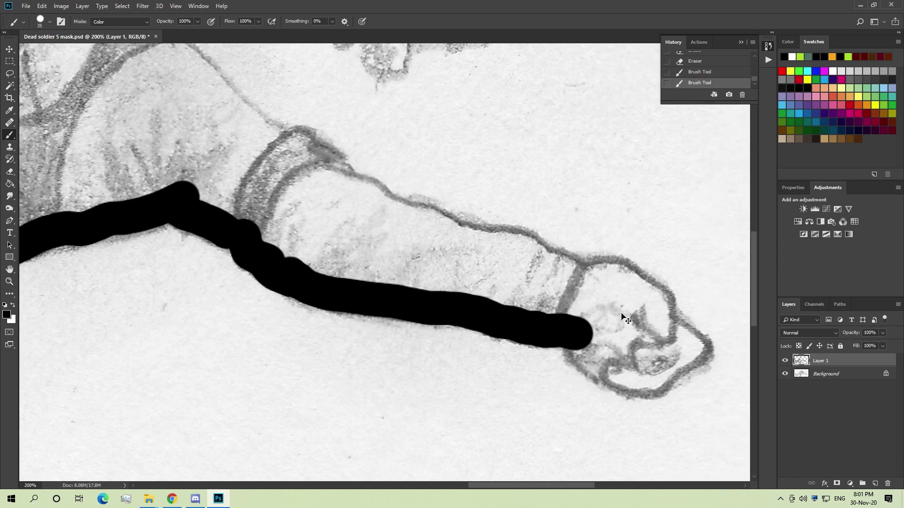
pyautogui.moveTo(598, 358)
pyautogui.mouseDown()
pyautogui.moveTo(585, 357)
pyautogui.moveTo(599, 363)
pyautogui.mouseUp()
pyautogui.keyDown('alt'); pyautogui.rightClick(599, 363); pyautogui.keyUp('alt')
pyautogui.keyDown('alt'); pyautogui.rightClick(599, 360); pyautogui.keyUp('alt')
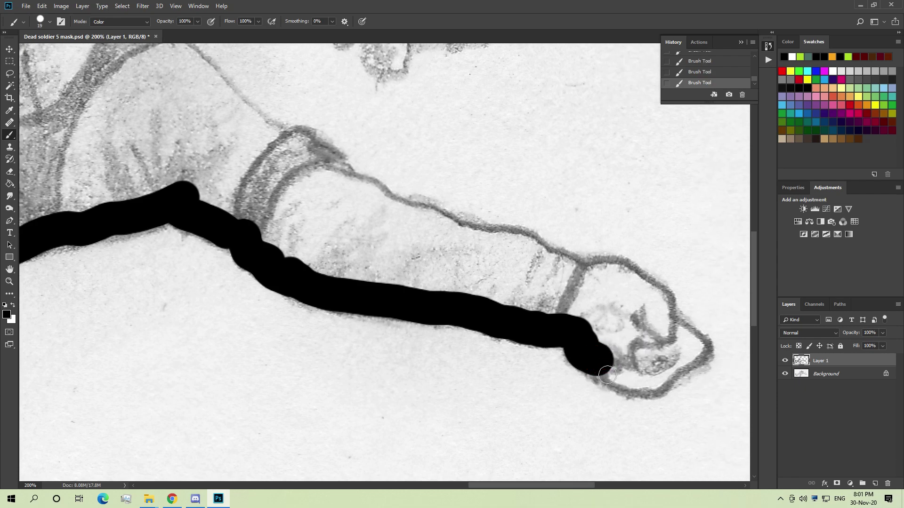
pyautogui.moveTo(625, 390)
pyautogui.mouseDown()
pyautogui.moveTo(659, 395)
pyautogui.moveTo(709, 351)
pyautogui.moveTo(649, 290)
pyautogui.moveTo(616, 272)
pyautogui.moveTo(605, 278)
pyautogui.mouseUp()
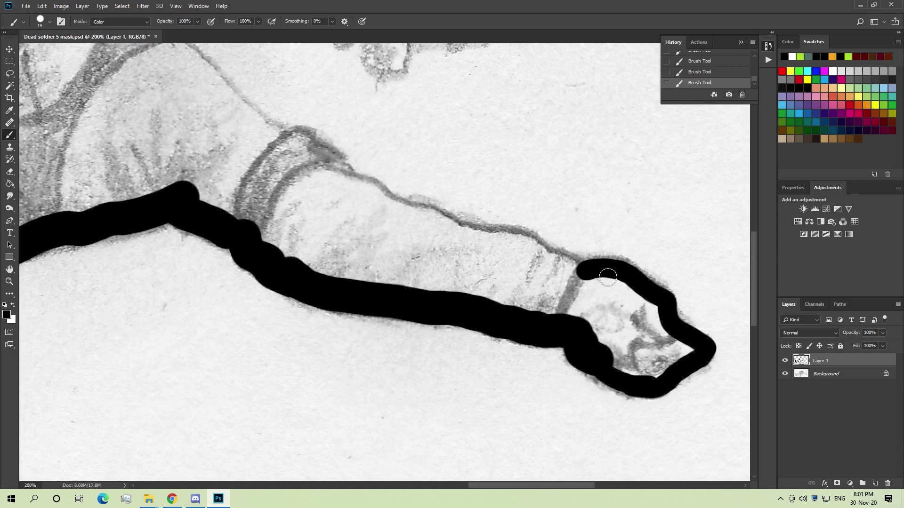
# Step: Trace the upper edge of the outstretched forearm in black between the wrist and the top of the sleeve cuff
pyautogui.moveTo(326, 176)
pyautogui.mouseDown()
pyautogui.moveTo(381, 195)
pyautogui.moveTo(465, 240)
pyautogui.moveTo(533, 246)
pyautogui.moveTo(591, 284)
pyautogui.mouseUp()
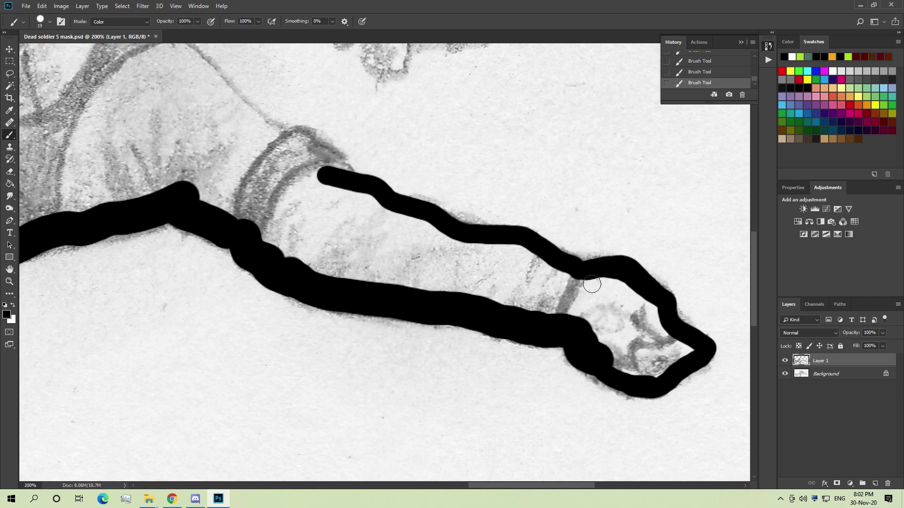
pyautogui.scroll(1, 310, 211)
pyautogui.moveTo(301, 158)
pyautogui.mouseDown()
pyautogui.moveTo(345, 187)
pyautogui.moveTo(355, 212)
pyautogui.moveTo(321, 179)
pyautogui.moveTo(281, 165)
pyautogui.mouseUp()
pyautogui.hotkey('ctrl', 'z')
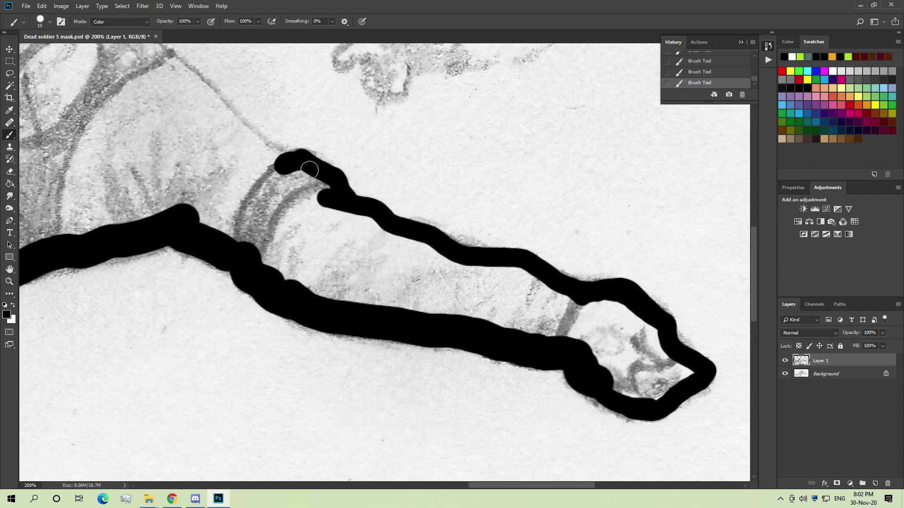
# Step: Extend the black outline along the upper arm from the sleeve cuff over the shoulder to the neck
pyautogui.scroll(2, 235, 150)
pyautogui.moveTo(157, 108)
pyautogui.mouseDown()
pyautogui.moveTo(198, 134)
pyautogui.moveTo(212, 146)
pyautogui.moveTo(174, 126)
pyautogui.moveTo(213, 152)
pyautogui.moveTo(272, 218)
pyautogui.mouseUp()
pyautogui.hotkey('ctrl', 'z')
pyautogui.hotkey('ctrl', 'z')
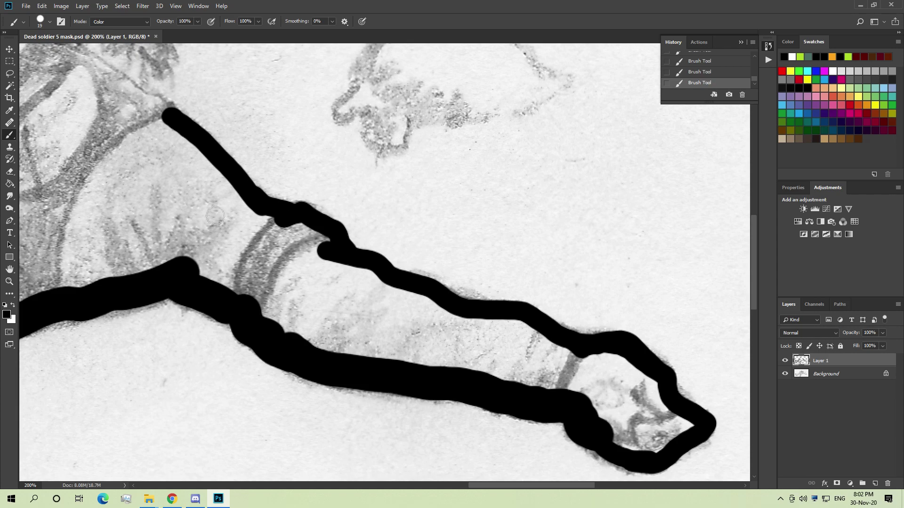
pyautogui.scroll(3, 252, 218)
pyautogui.hscroll(-6, 282, 198)
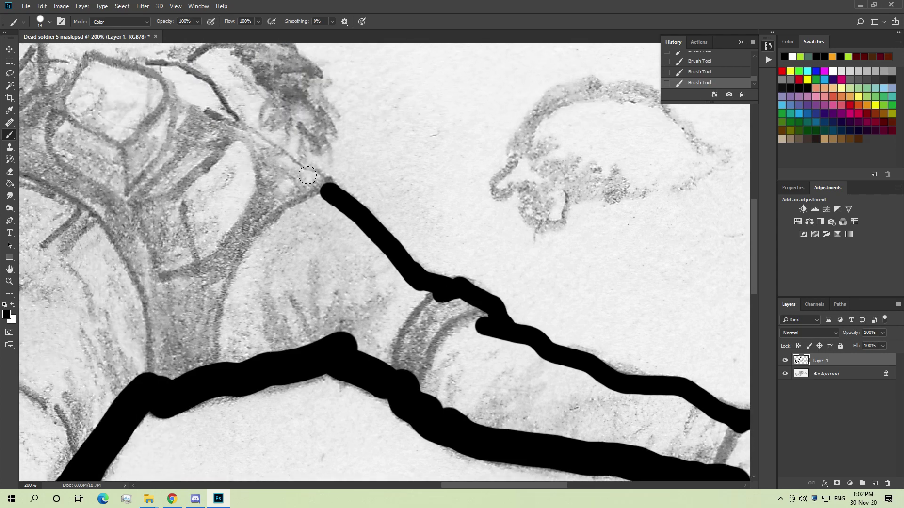
pyautogui.moveTo(280, 160); pyautogui.dragTo(326, 193)
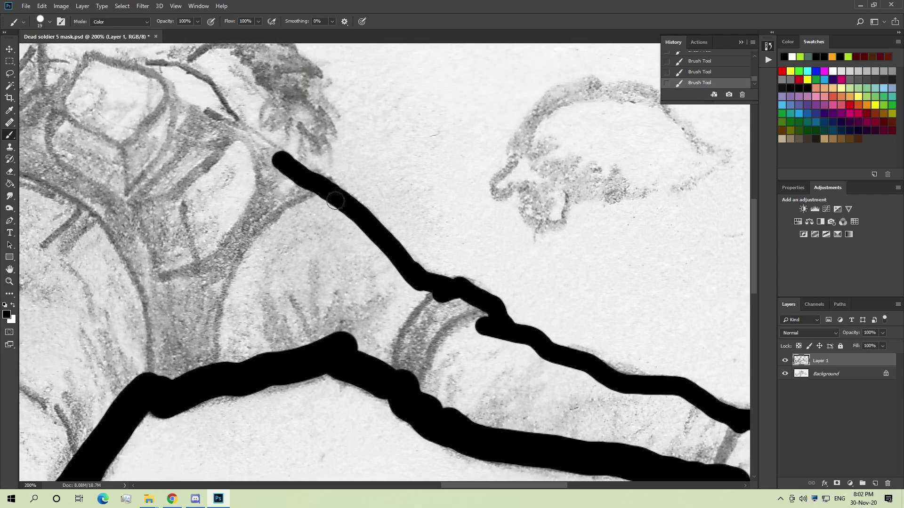
# Step: Outline the head in black from the face over the jagged hair to the shoulder, refining the hair tips with a smaller brush
pyautogui.scroll(3, 337, 198)
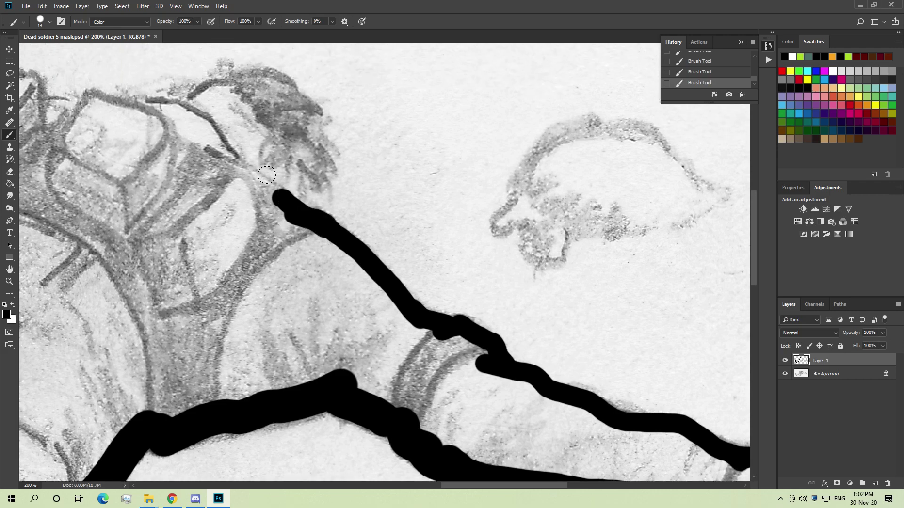
pyautogui.moveTo(188, 152)
pyautogui.mouseDown()
pyautogui.moveTo(226, 125)
pyautogui.moveTo(184, 140)
pyautogui.moveTo(227, 116)
pyautogui.mouseUp()
pyautogui.hotkey('ctrl', 'z')
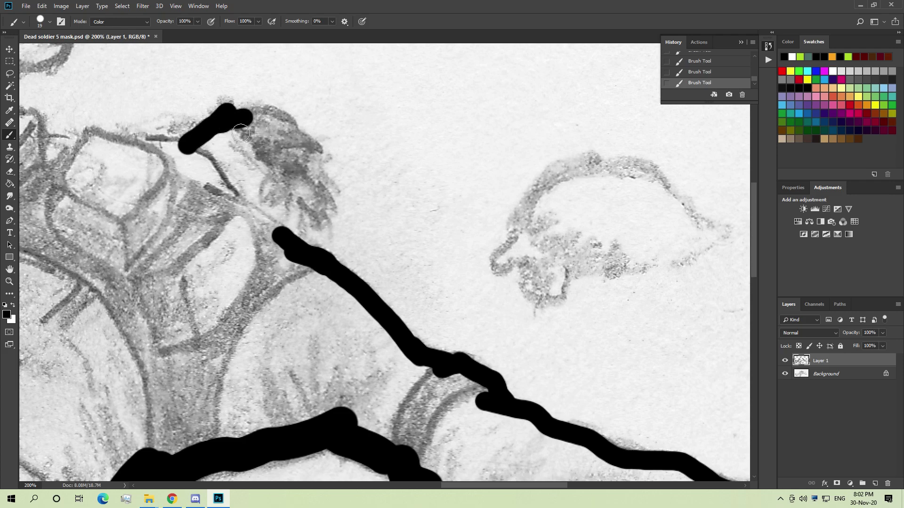
pyautogui.moveTo(260, 125)
pyautogui.mouseDown()
pyautogui.moveTo(300, 136)
pyautogui.moveTo(296, 146)
pyautogui.moveTo(324, 161)
pyautogui.moveTo(304, 161)
pyautogui.moveTo(333, 171)
pyautogui.moveTo(314, 172)
pyautogui.moveTo(339, 201)
pyautogui.moveTo(313, 171)
pyautogui.moveTo(338, 219)
pyautogui.moveTo(323, 202)
pyautogui.moveTo(330, 266)
pyautogui.mouseUp()
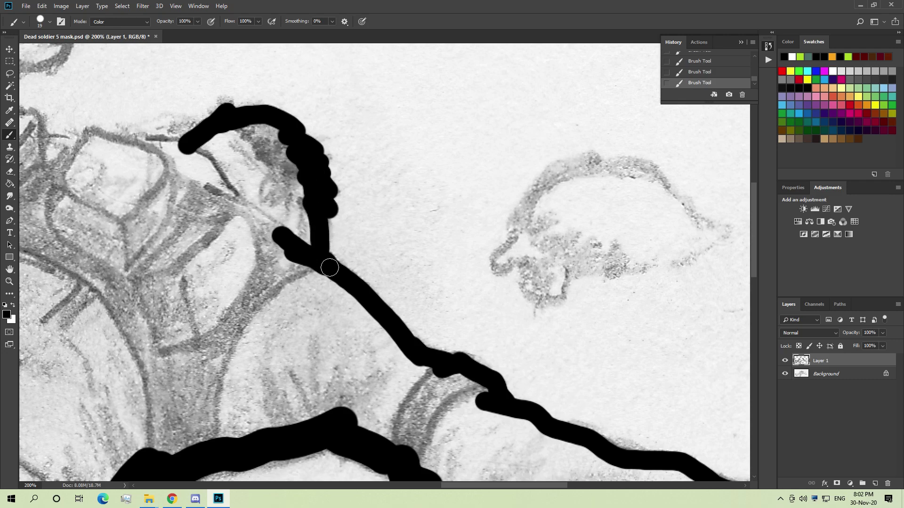
pyautogui.keyDown('alt'); pyautogui.rightClick(330, 212); pyautogui.keyUp('alt')
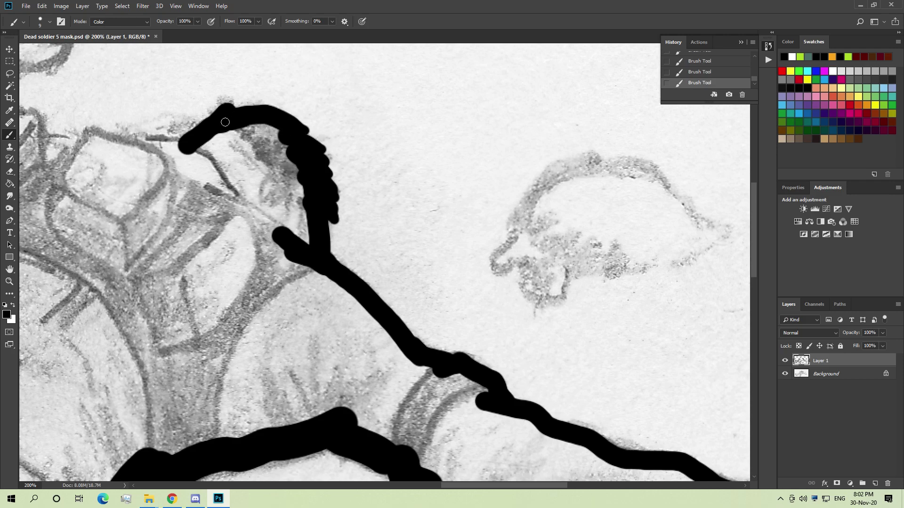
# Step: Set the brush size to 17, thicken the raised forearm's outer outline near the wrist and trace around the raised hand
pyautogui.hscroll(-8, 185, 184)
pyautogui.scroll(5, 185, 184)
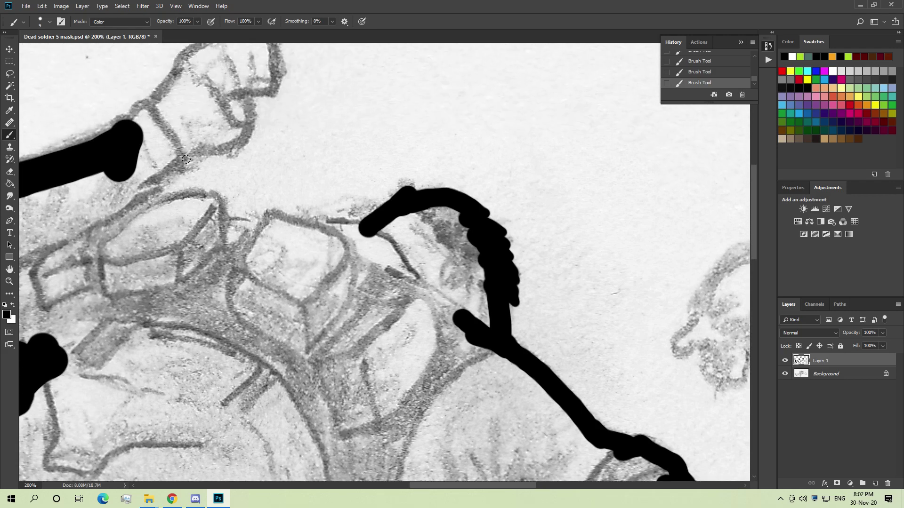
pyautogui.scroll(1, 186, 159)
pyautogui.keyDown('alt'); pyautogui.rightClick(162, 143); pyautogui.keyUp('alt')
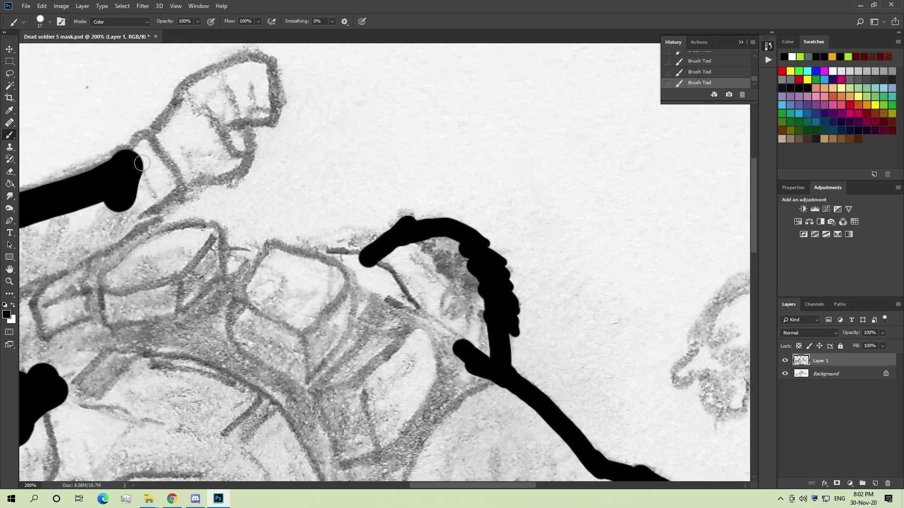
pyautogui.hscroll(-2, 171, 165)
pyautogui.hscroll(-3, 126, 205)
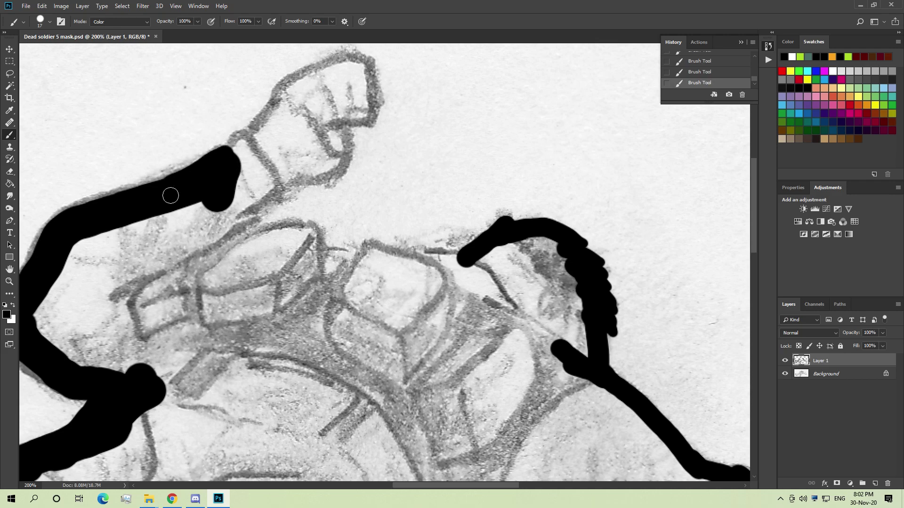
pyautogui.moveTo(184, 185); pyautogui.dragTo(203, 179)
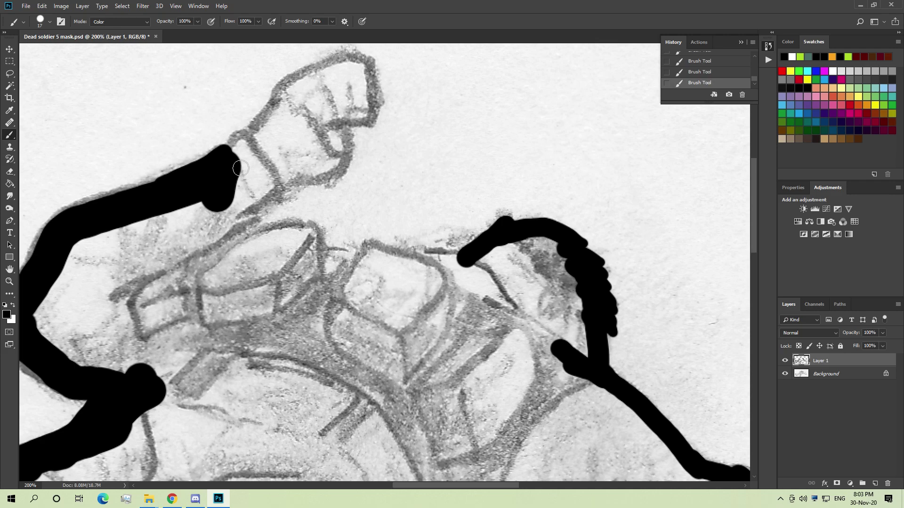
pyautogui.moveTo(244, 157)
pyautogui.mouseDown()
pyautogui.moveTo(308, 89)
pyautogui.moveTo(359, 73)
pyautogui.moveTo(372, 80)
pyautogui.moveTo(378, 123)
pyautogui.moveTo(339, 134)
pyautogui.moveTo(351, 145)
pyautogui.moveTo(345, 175)
pyautogui.moveTo(281, 191)
pyautogui.moveTo(235, 236)
pyautogui.moveTo(173, 258)
pyautogui.mouseUp()
pyautogui.hotkey('ctrl', 'z')
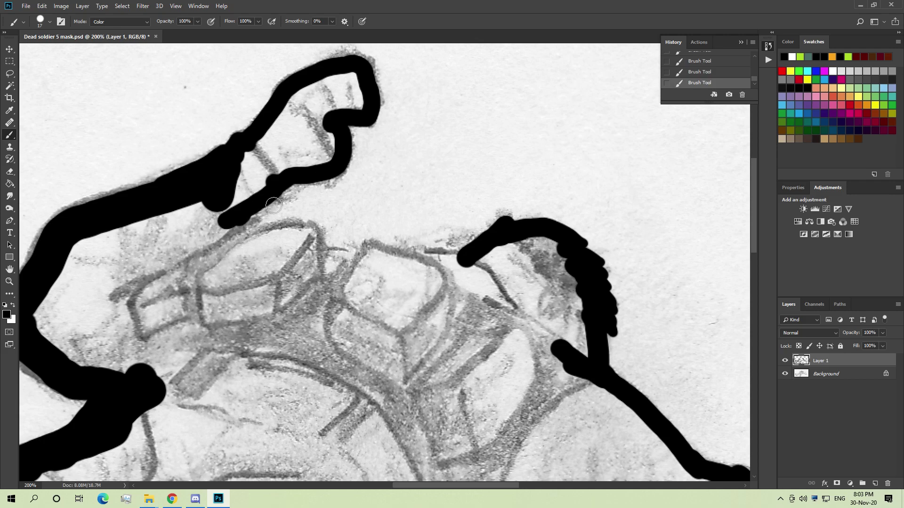
# Step: Continue the black outline down the raised forearm's underside and across the upper edge of the torso to the head
pyautogui.moveTo(254, 223); pyautogui.dragTo(205, 246)
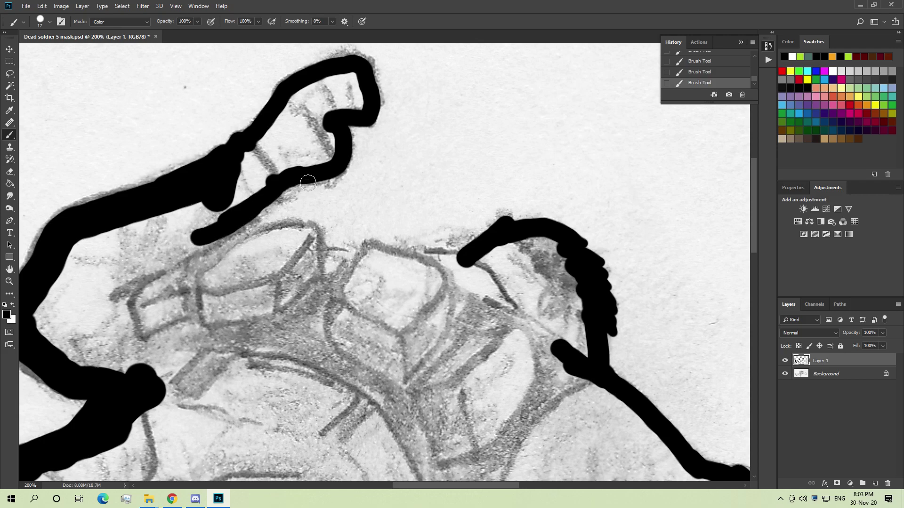
pyautogui.moveTo(241, 248)
pyautogui.mouseDown()
pyautogui.moveTo(285, 232)
pyautogui.moveTo(310, 238)
pyautogui.moveTo(326, 263)
pyautogui.moveTo(473, 268)
pyautogui.moveTo(481, 287)
pyautogui.mouseUp()
# Step: Fill the outlined body and the raised hand with black using the Paint Bucket tool
pyautogui.scroll(-3, 504, 275)
pyautogui.scroll(-1, 504, 275)
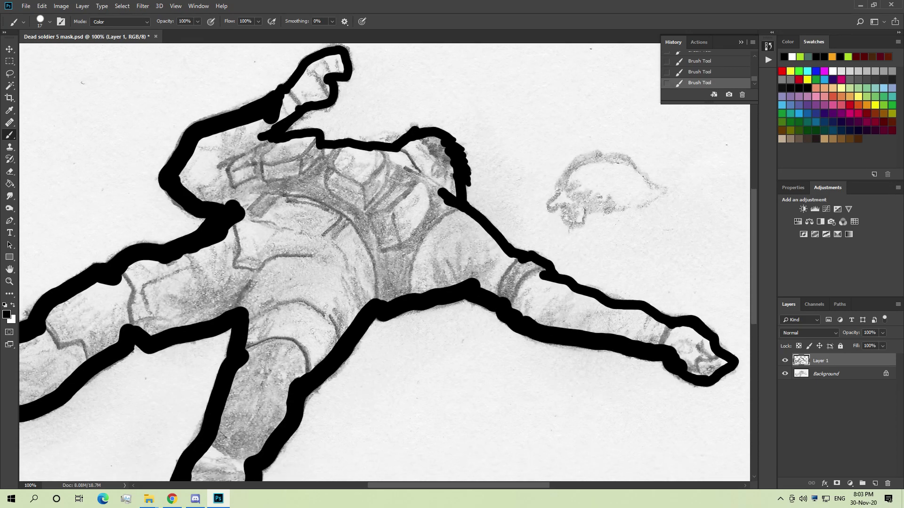
pyautogui.press('g')
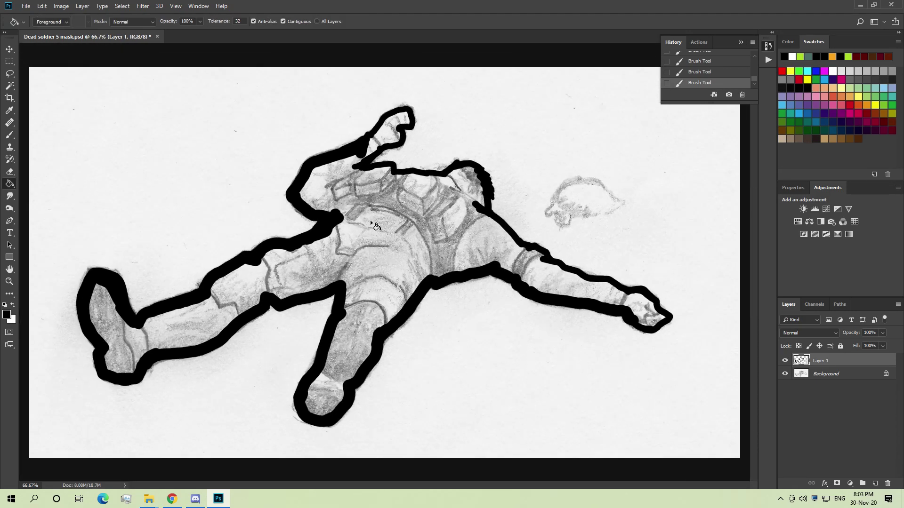
pyautogui.click(370, 220)
pyautogui.click(385, 135)
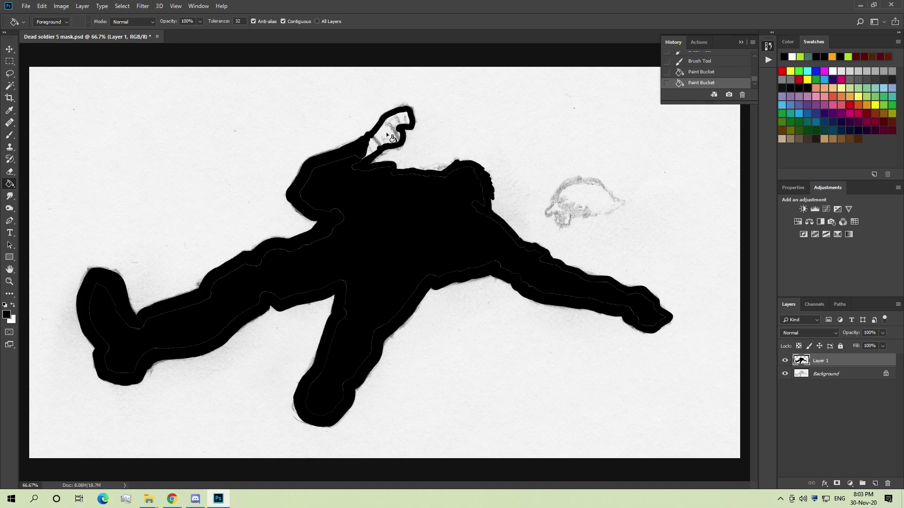
# Step: Brush black over the thin seam lines left inside both legs and boots
pyautogui.press('b')
pyautogui.moveTo(252, 291); pyautogui.dragTo(254, 291)
pyautogui.moveTo(208, 313); pyautogui.dragTo(210, 313)
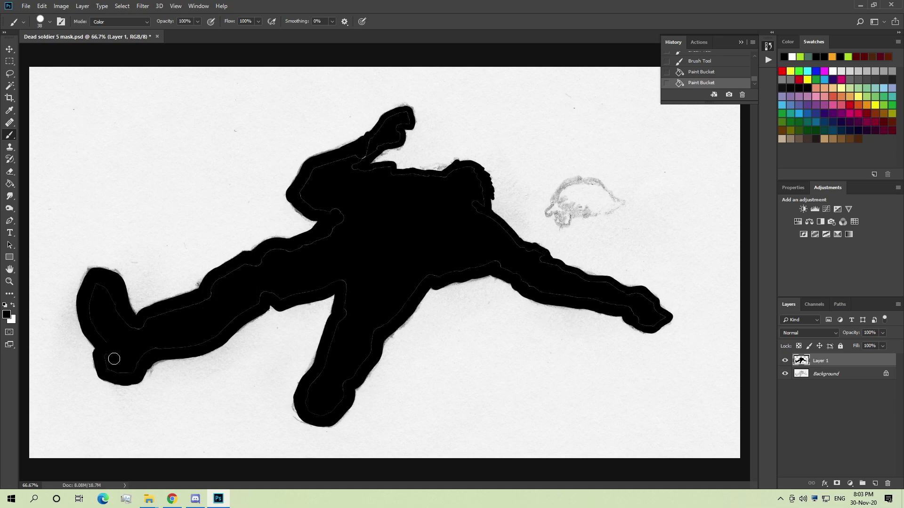
pyautogui.moveTo(213, 344); pyautogui.dragTo(237, 323)
pyautogui.moveTo(145, 336); pyautogui.dragTo(145, 339)
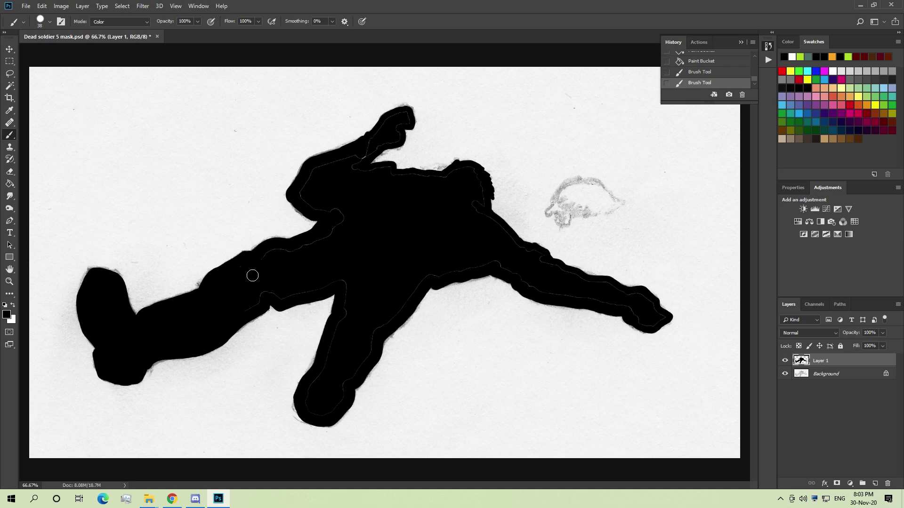
pyautogui.click(351, 287)
# Step: Paint out the remaining seam lines in black inside the raised arm and hand, upper torso and head
pyautogui.scroll(3, 393, 217)
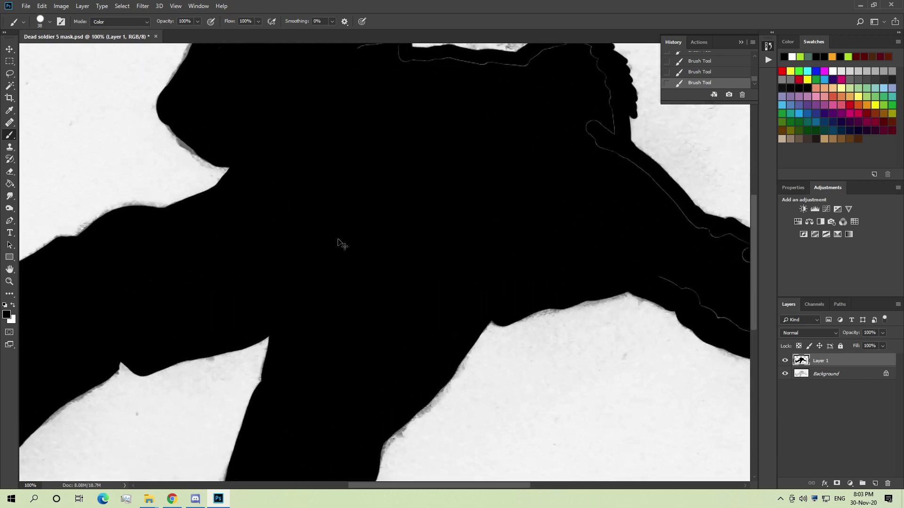
pyautogui.scroll(2, 406, 228)
pyautogui.scroll(5, 406, 225)
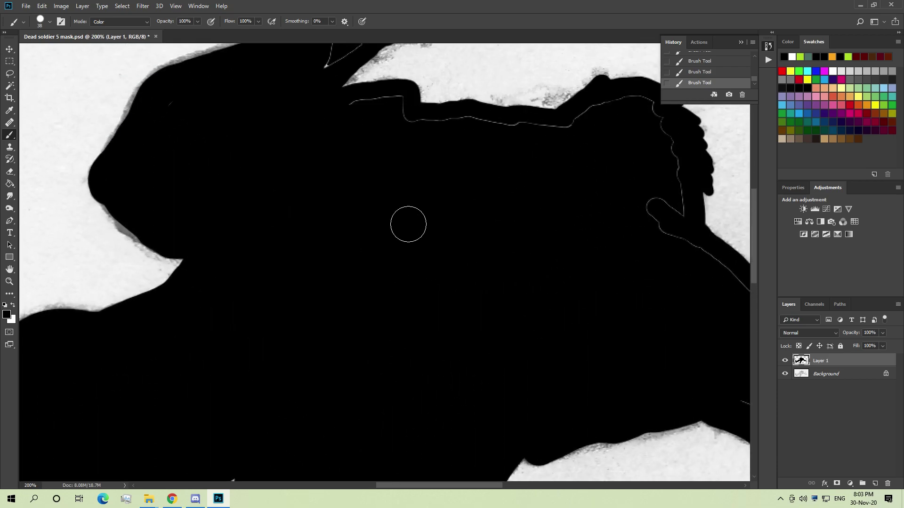
pyautogui.scroll(1, 317, 203)
pyautogui.moveTo(317, 204)
pyautogui.mouseDown()
pyautogui.moveTo(333, 214)
pyautogui.moveTo(354, 196)
pyautogui.moveTo(376, 174)
pyautogui.moveTo(366, 164)
pyautogui.moveTo(386, 140)
pyautogui.moveTo(401, 151)
pyautogui.moveTo(432, 148)
pyautogui.moveTo(441, 137)
pyautogui.moveTo(400, 121)
pyautogui.moveTo(415, 106)
pyautogui.moveTo(460, 89)
pyautogui.moveTo(471, 114)
pyautogui.moveTo(447, 100)
pyautogui.mouseUp()
pyautogui.scroll(1, 462, 92)
pyautogui.moveTo(369, 269)
pyautogui.mouseDown()
pyautogui.moveTo(416, 260)
pyautogui.moveTo(428, 277)
pyautogui.moveTo(450, 283)
pyautogui.moveTo(570, 292)
pyautogui.moveTo(636, 265)
pyautogui.moveTo(672, 273)
pyautogui.moveTo(691, 304)
pyautogui.moveTo(697, 340)
pyautogui.moveTo(678, 376)
pyautogui.mouseUp()
# Step: Cover the thin seam lines inside the outstretched arm with black, from the shoulder down to the hand
pyautogui.scroll(-1, 678, 376)
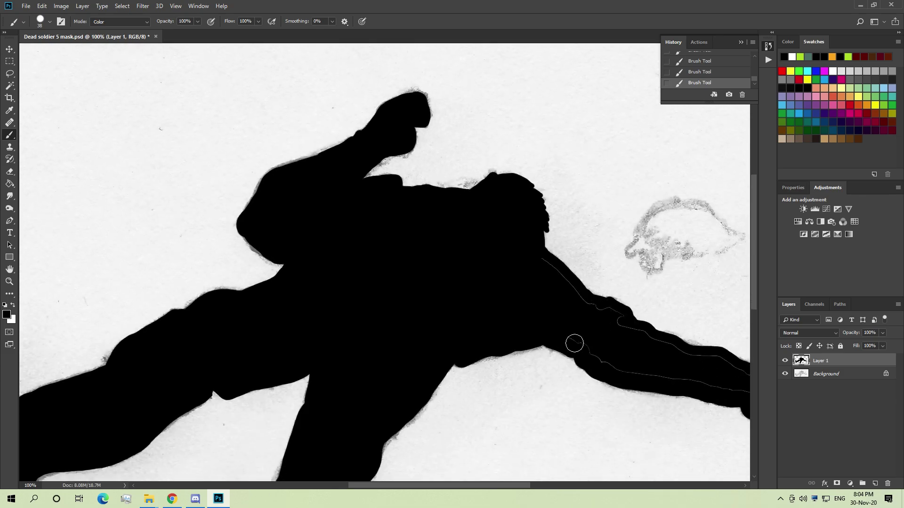
pyautogui.moveTo(574, 343); pyautogui.dragTo(620, 369)
pyautogui.moveTo(544, 272)
pyautogui.mouseDown()
pyautogui.moveTo(606, 324)
pyautogui.moveTo(695, 370)
pyautogui.moveTo(678, 358)
pyautogui.moveTo(632, 377)
pyautogui.moveTo(709, 389)
pyautogui.mouseUp()
pyautogui.scroll(-3, 611, 349)
pyautogui.hscroll(3, 567, 337)
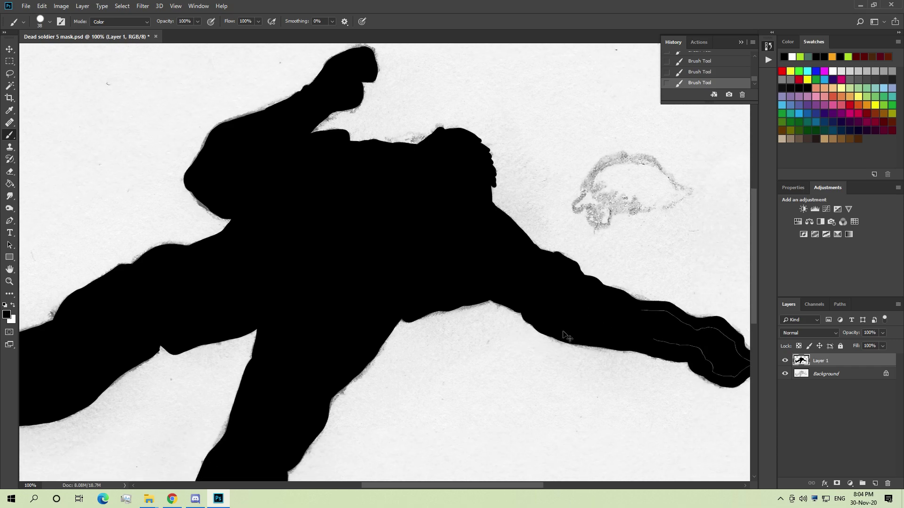
pyautogui.hscroll(3, 567, 336)
pyautogui.moveTo(577, 322)
pyautogui.mouseDown()
pyautogui.moveTo(637, 351)
pyautogui.moveTo(634, 343)
pyautogui.moveTo(656, 346)
pyautogui.moveTo(635, 343)
pyautogui.moveTo(644, 370)
pyautogui.moveTo(655, 383)
pyautogui.moveTo(668, 363)
pyautogui.mouseUp()
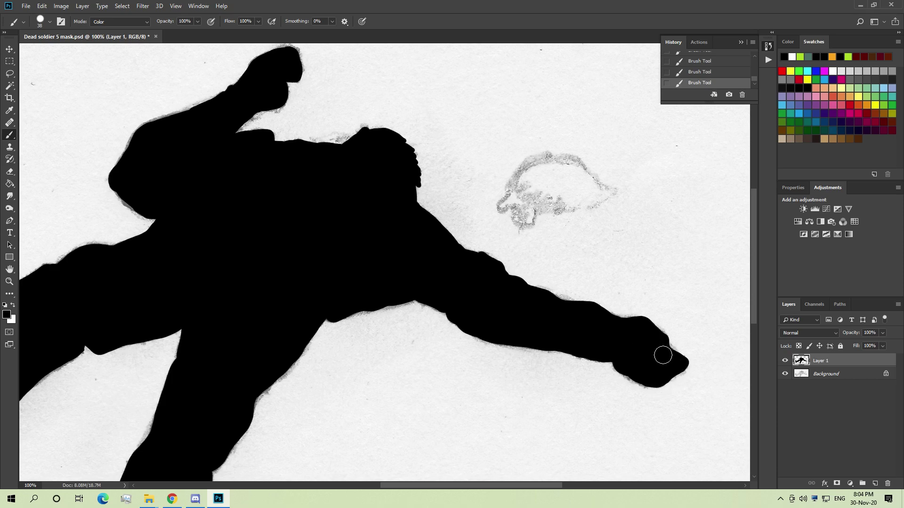
# Step: Save the completed Dead soldier 5 mask.psd and close the document
pyautogui.hotkey('ctrl', 's')
pyautogui.press('space')
pyautogui.moveTo(448, 353); pyautogui.dragTo(559, 327)
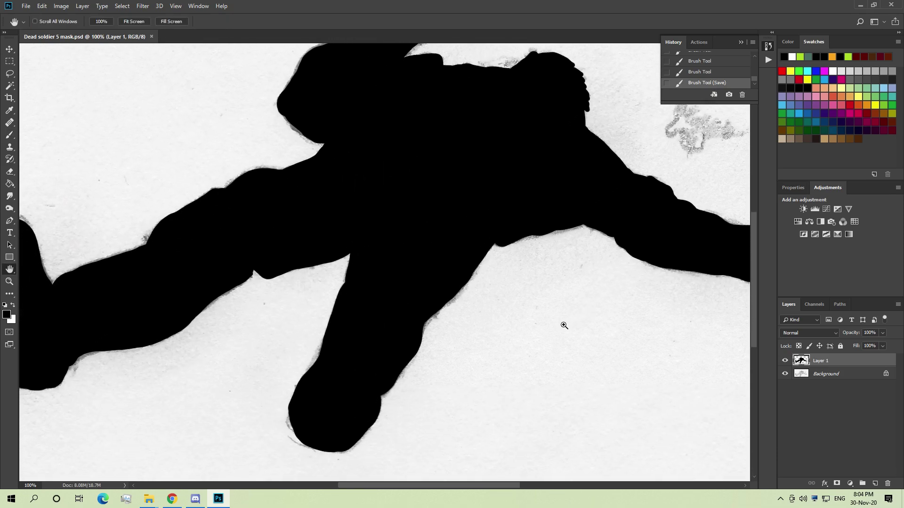
pyautogui.keyDown('ctrl'); pyautogui.keyDown('alt'); pyautogui.click(565, 324); pyautogui.keyUp('alt'); pyautogui.keyUp('ctrl')
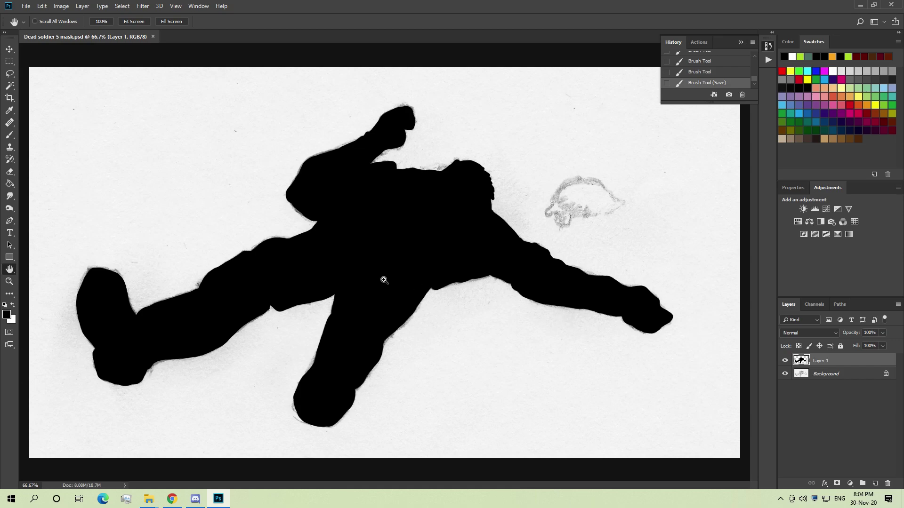
pyautogui.click(153, 37)
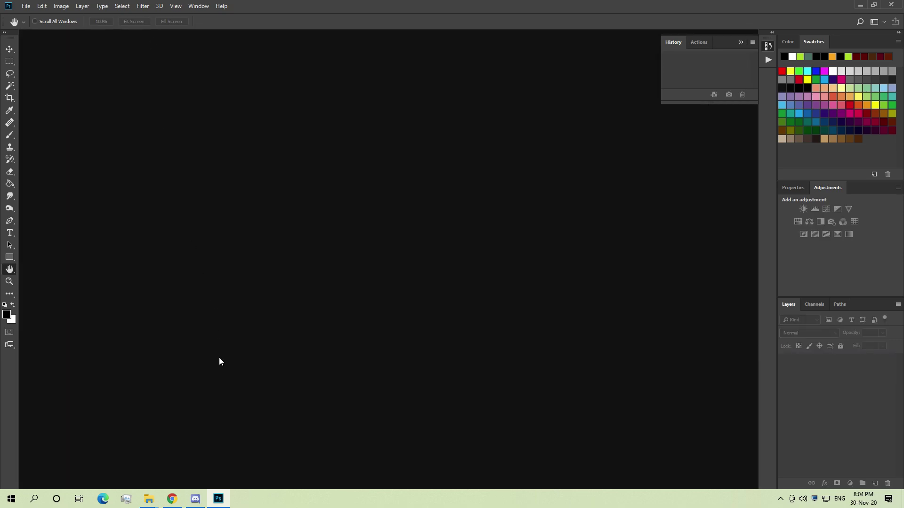
# Step: Switch to the Contest documents folder in File Explorer
pyautogui.moveTo(149, 499)
pyautogui.click(134, 470)
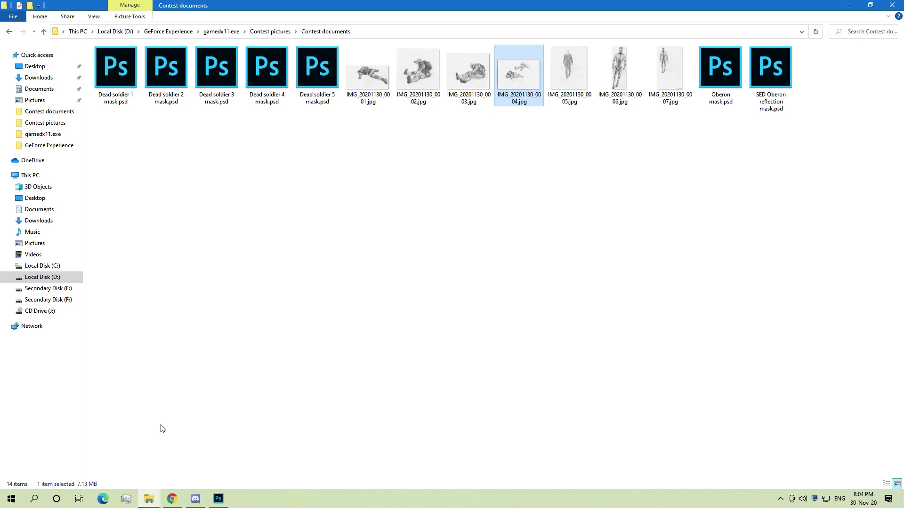